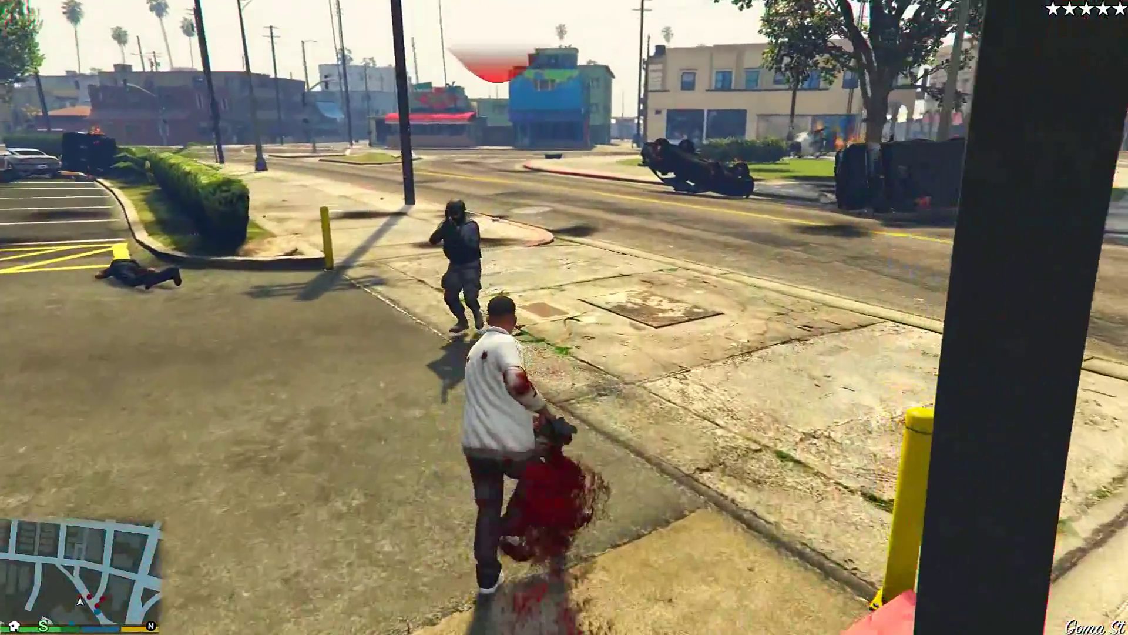
- Fire the minigun at the five-star police response and bring up the weapon wheel
key("w")
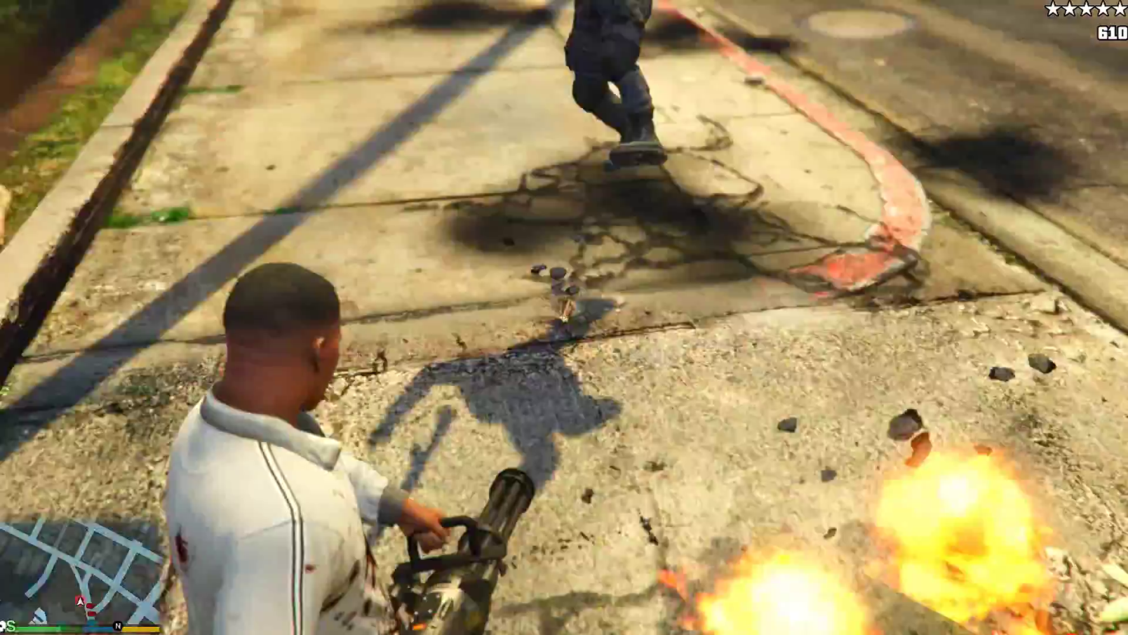
key("w")
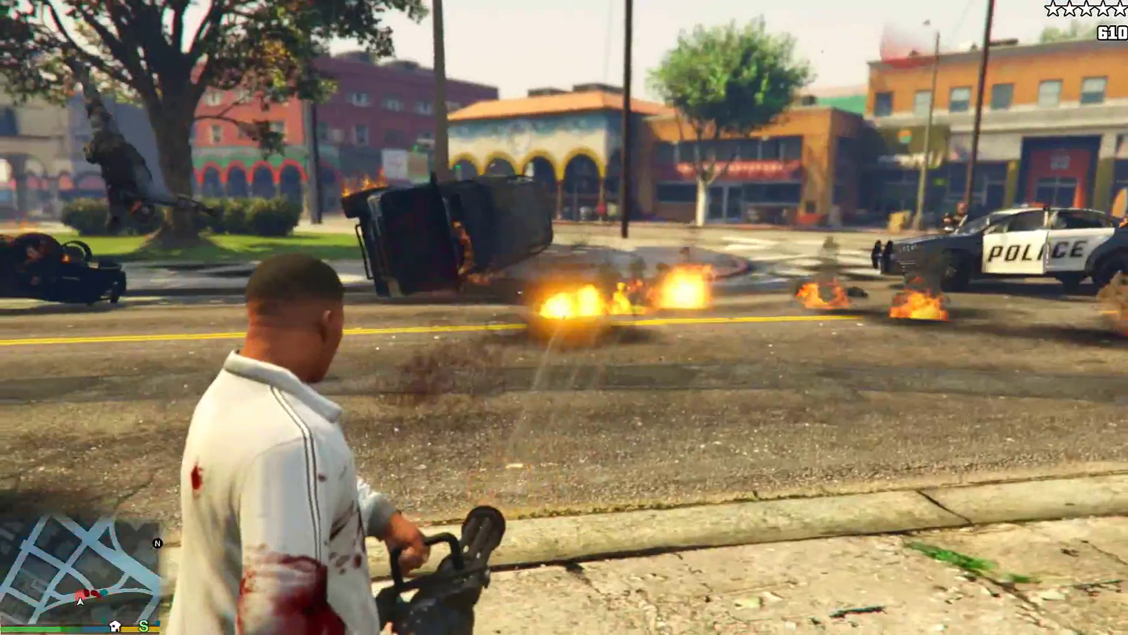
key("Tab")
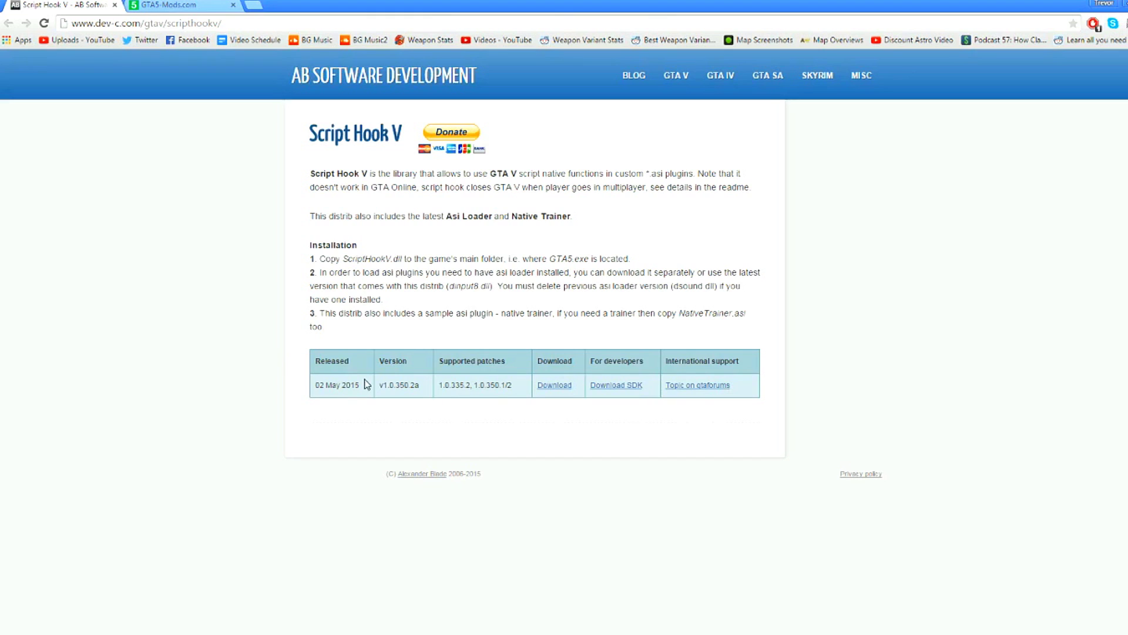
- Download ScriptHookV_1.0.350.2a.zip and snap Chrome to the left half of the screen
left_click(549, 386)
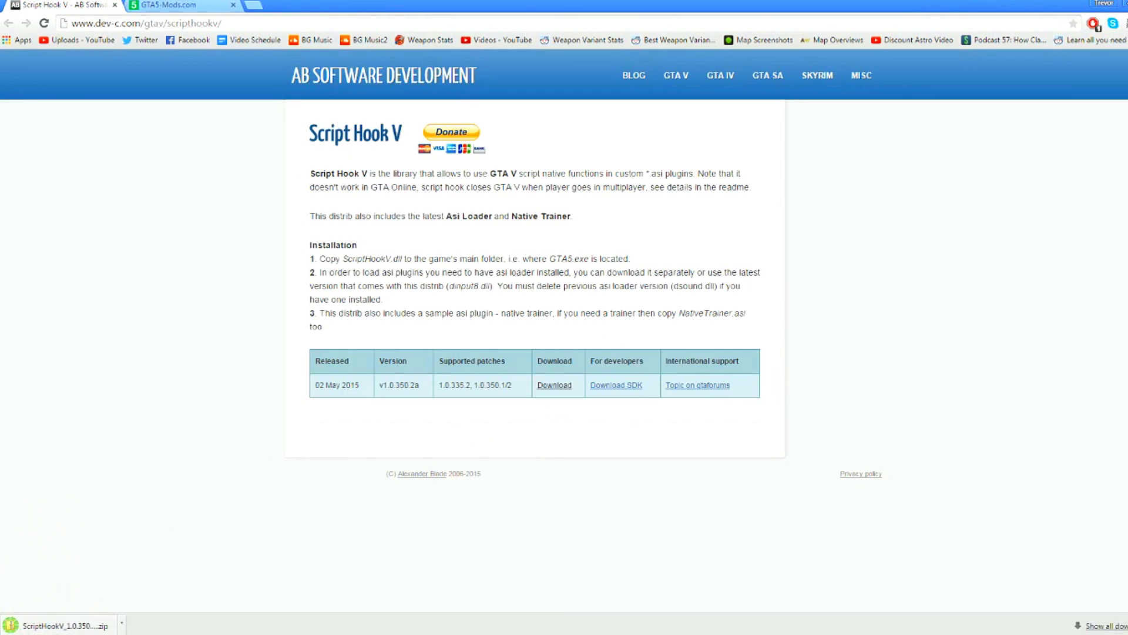
key("super+Left")
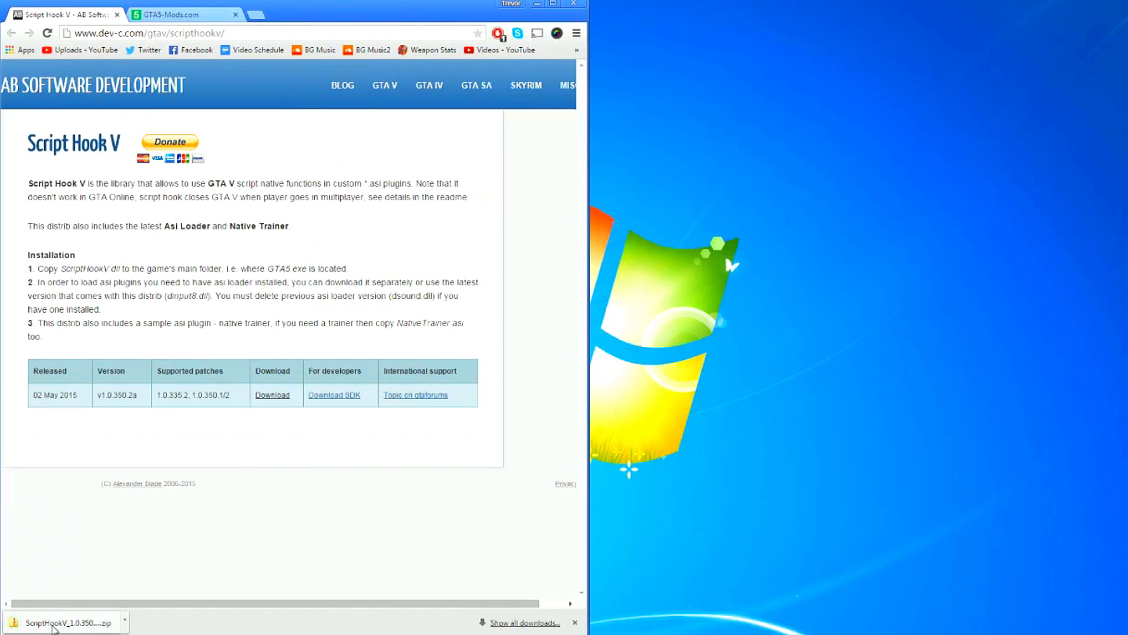
- Save the Script Hook V zip to the desktop and open its bin folder
left_click_drag(65, 623, 814, 261)
double_click(813, 258)
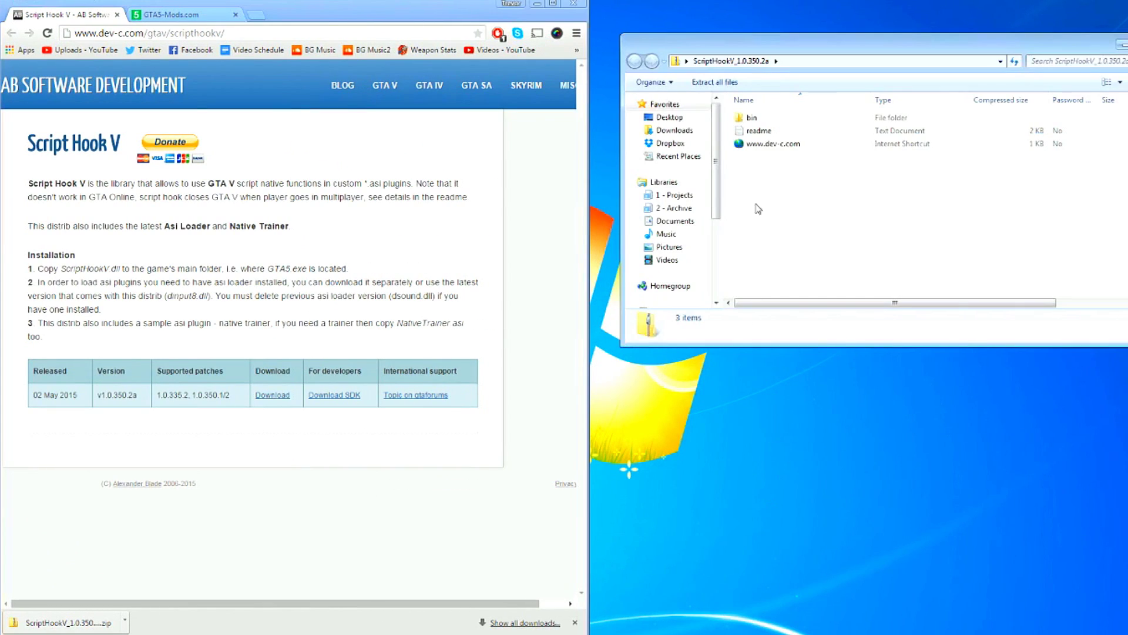
double_click(764, 118)
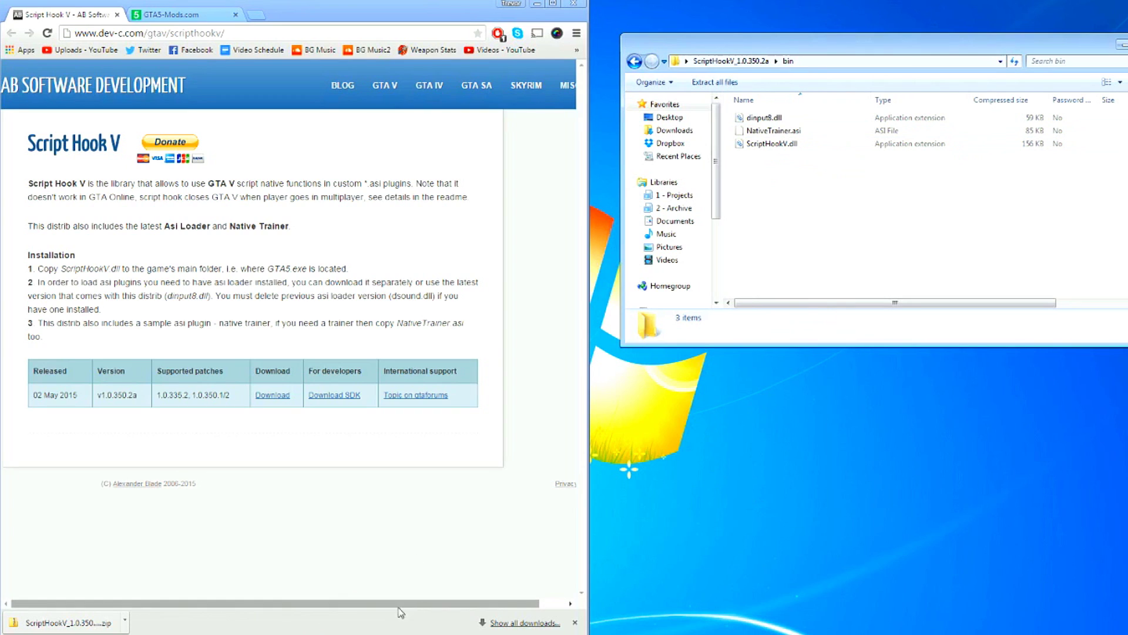
left_click(471, 634)
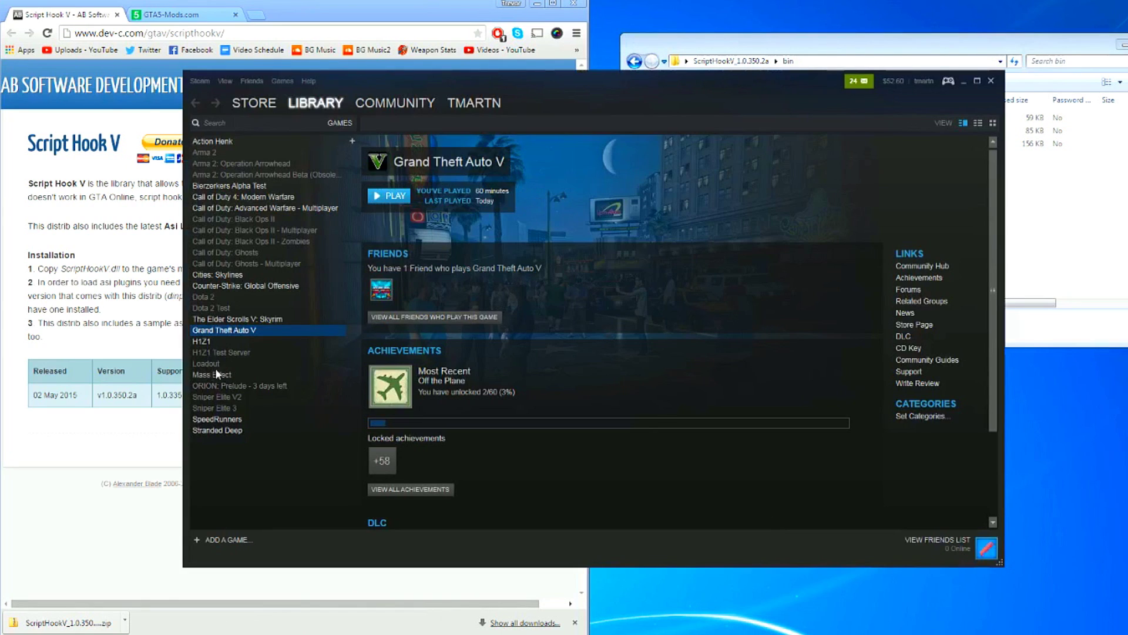
- Open the Grand Theft Auto V install folder through Steam's Local Files and move it left
right_click(233, 332)
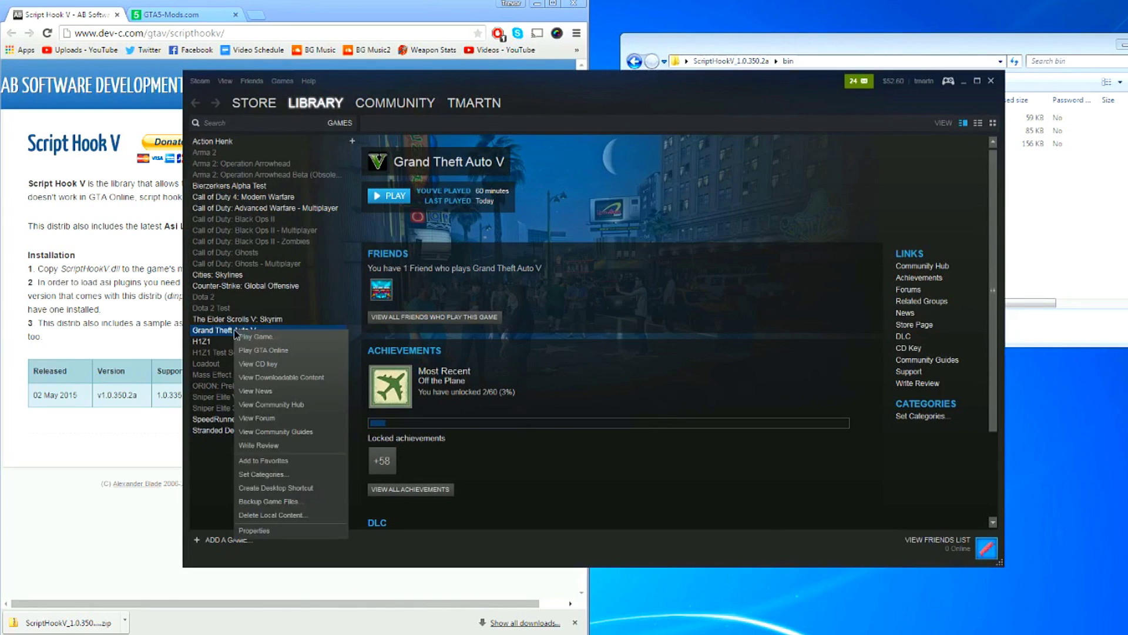
left_click(261, 533)
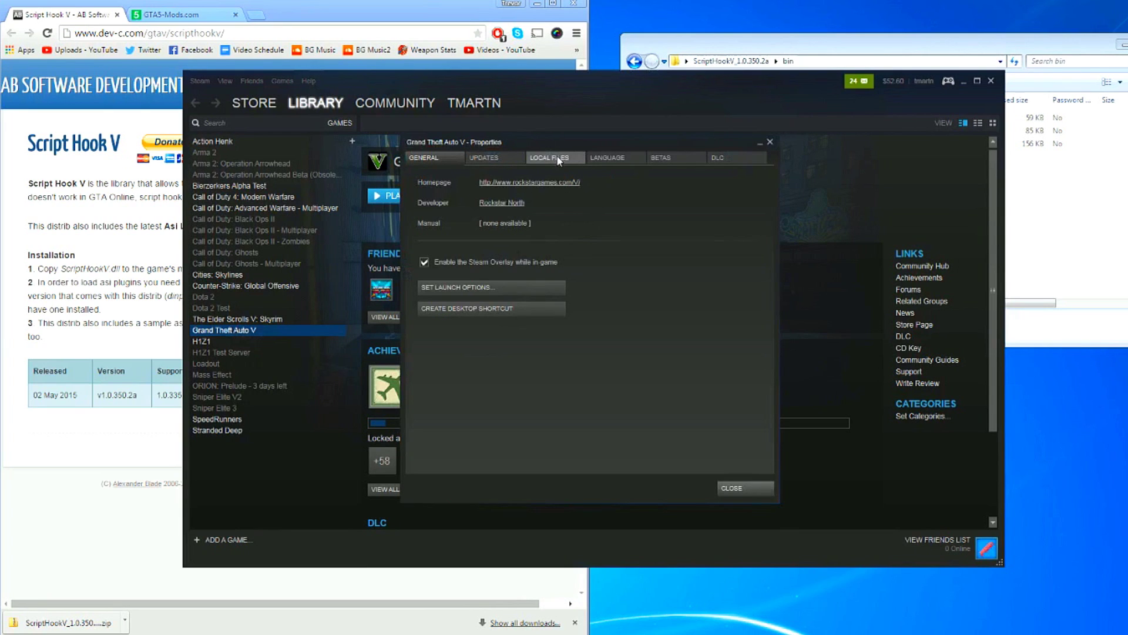
left_click(550, 158)
left_click(499, 207)
left_click_drag(794, 35, 400, 88)
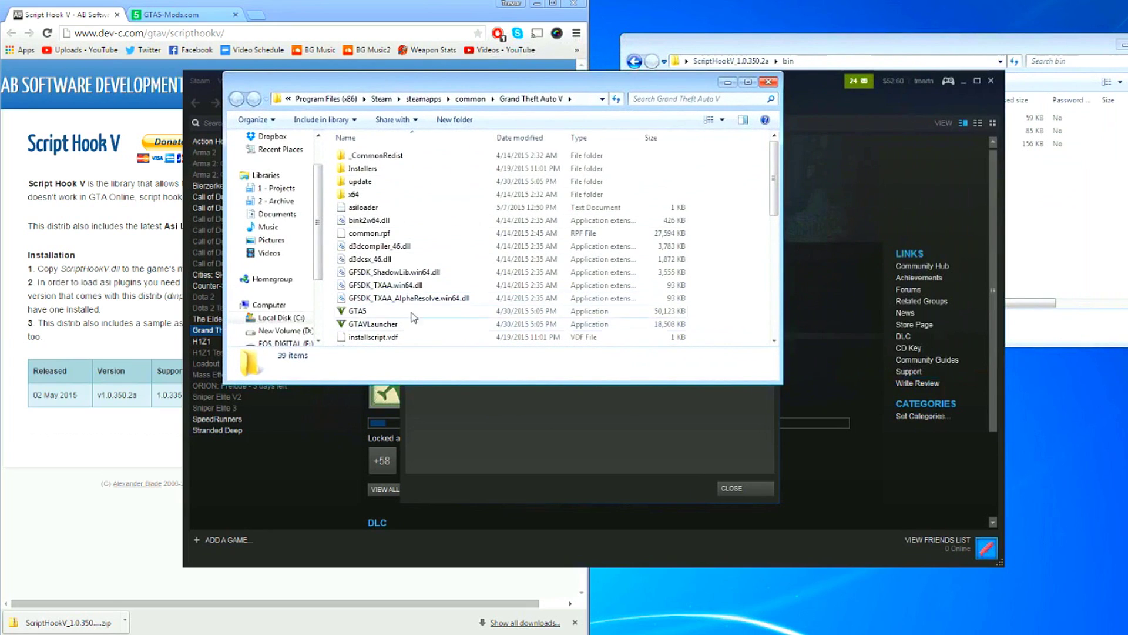
- Select and copy dinput8.dll, NativeTrainer.asi and ScriptHookV.dll from the bin folder
left_click(357, 311)
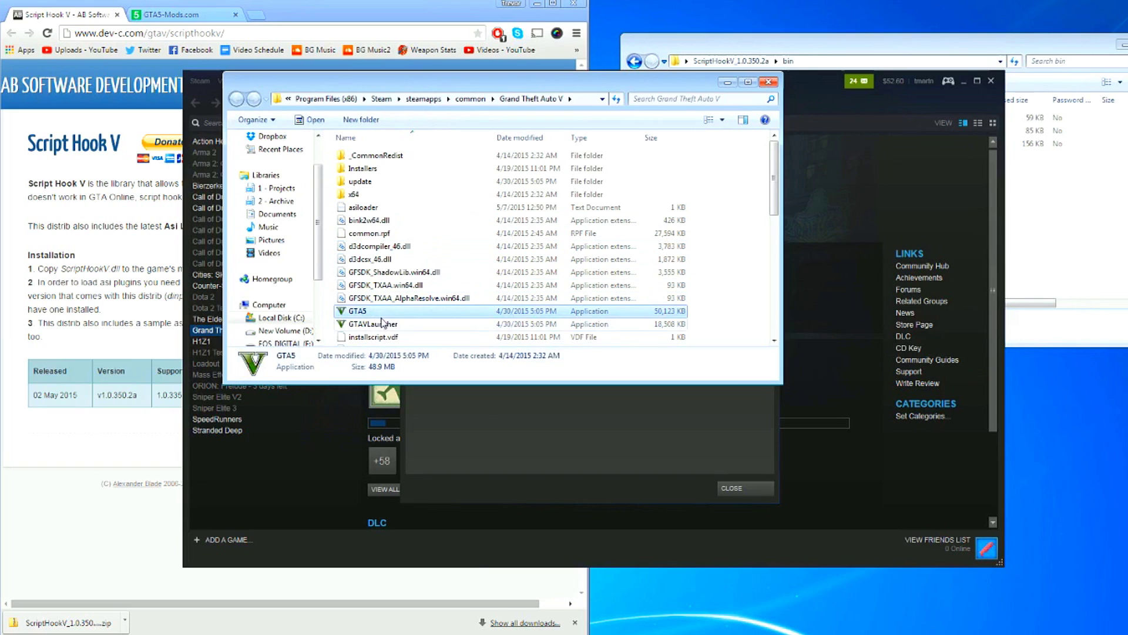
scroll(581, 318, "down", 1)
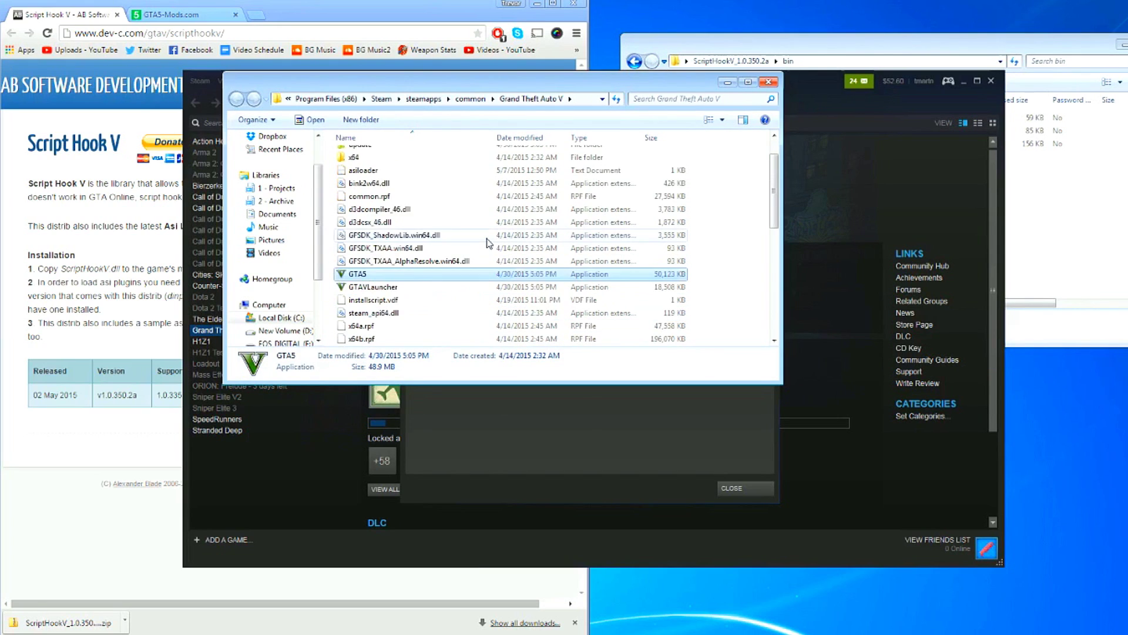
left_click(1008, 240)
left_click_drag(1009, 240, 844, 114)
right_click(830, 117)
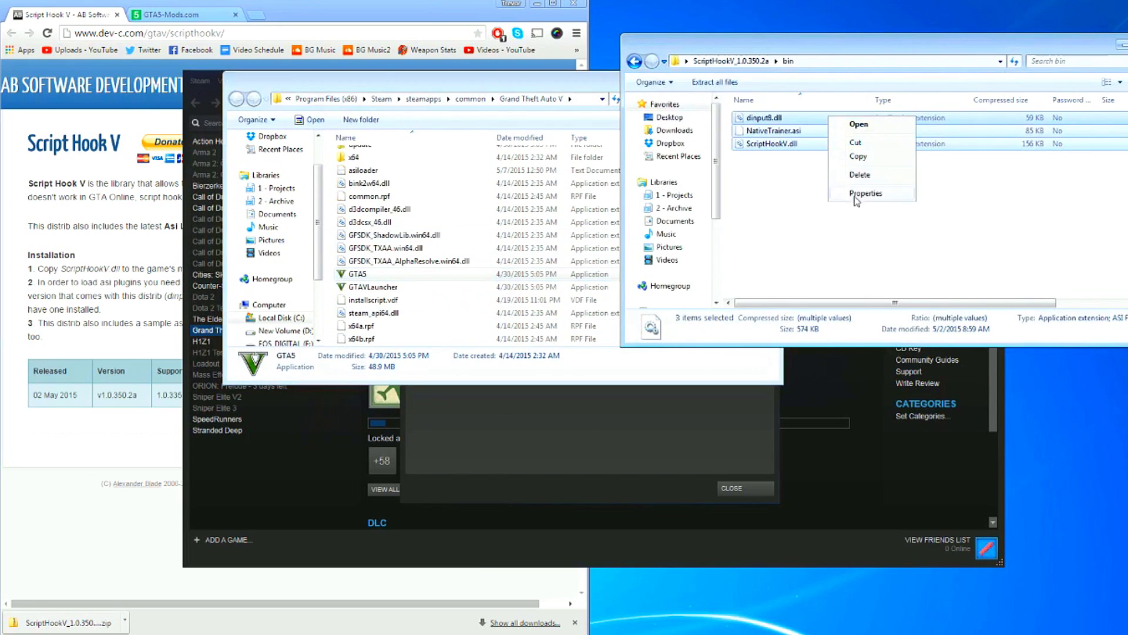
left_click(858, 159)
- Paste the three Script Hook V files into the Grand Theft Auto V install folder
right_click(510, 314)
right_click(743, 341)
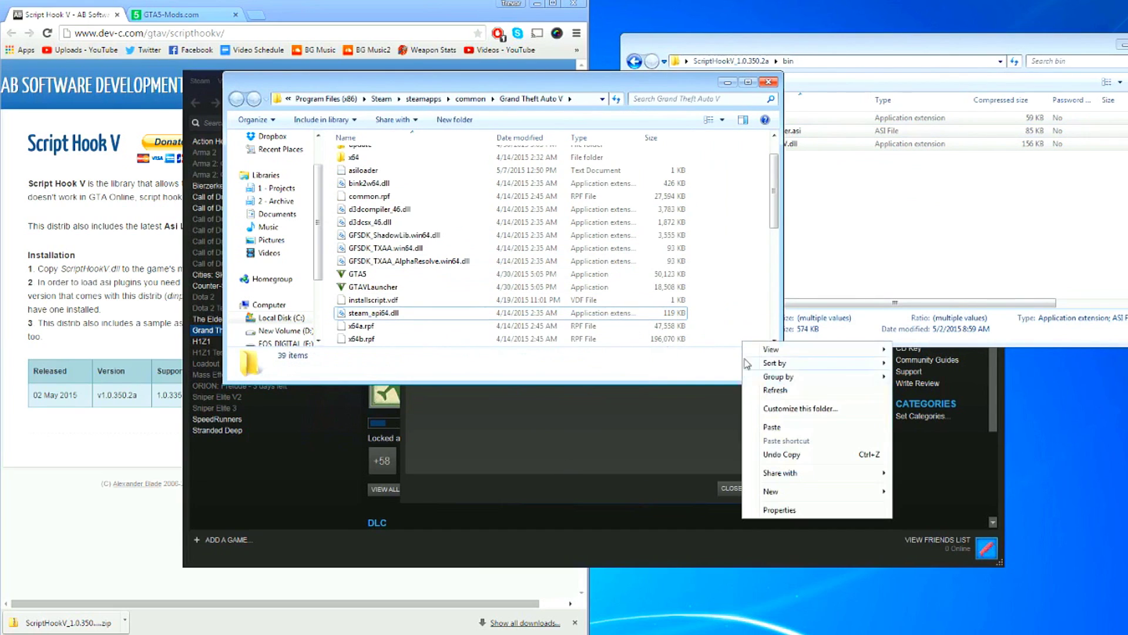
left_click(772, 426)
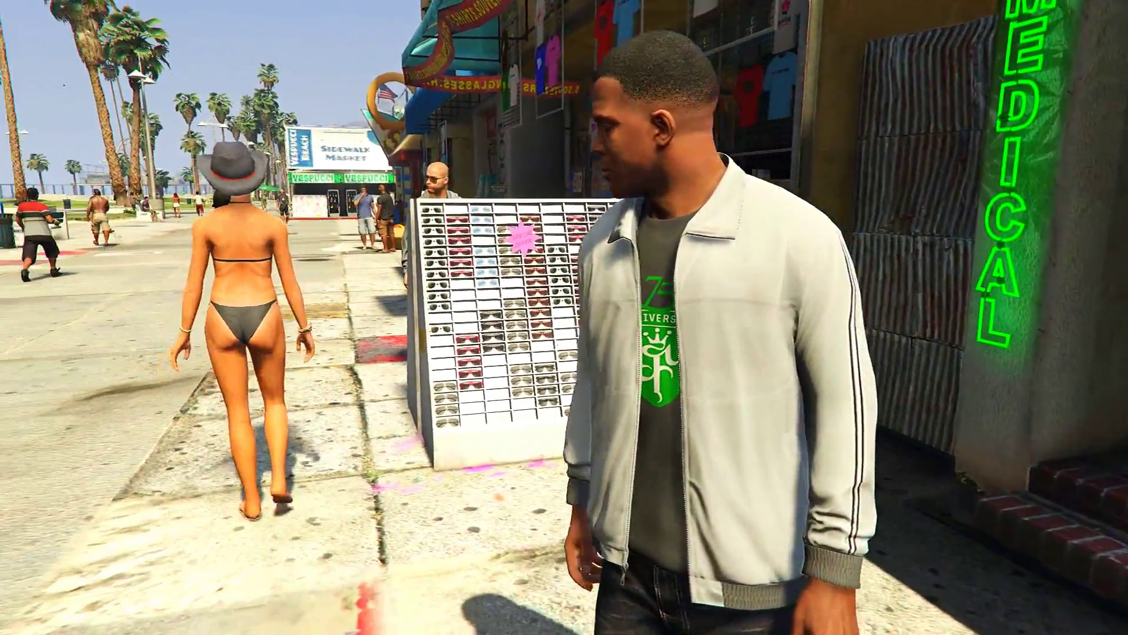
- Overwrite the autosave, walk Franklin down the boardwalk, and open Native Trainer with F4
key("w")
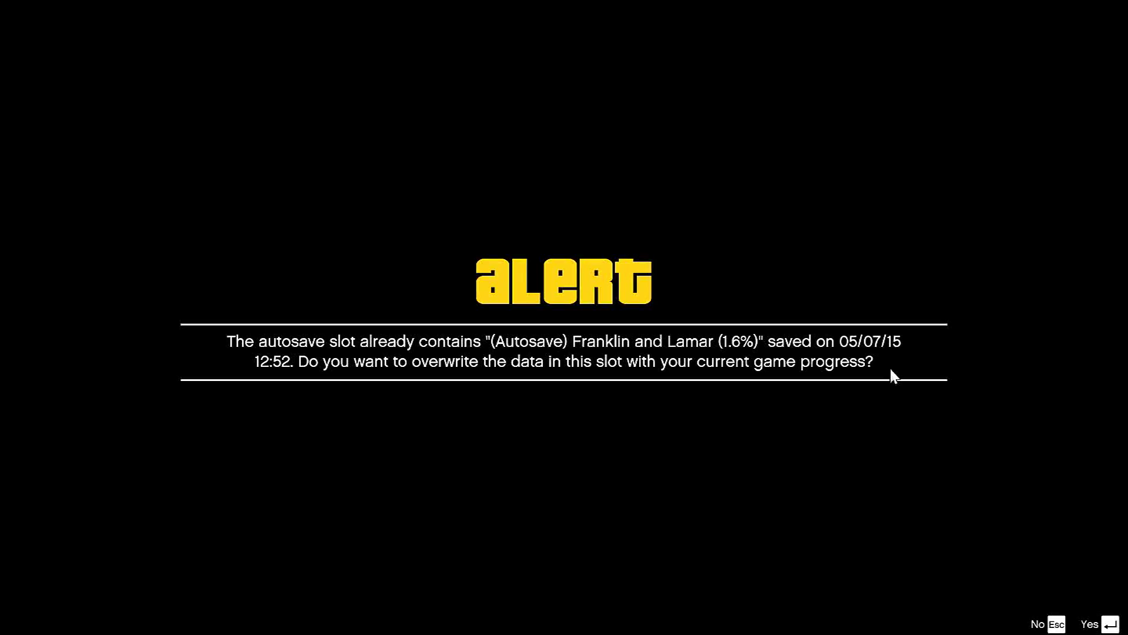
key("Return")
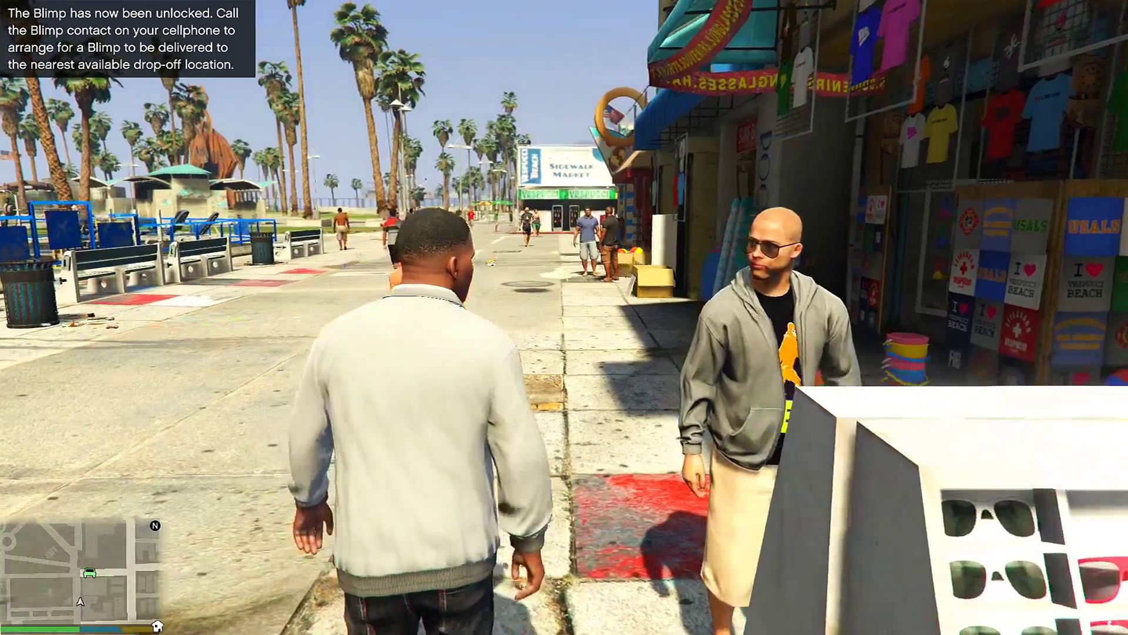
key("w")
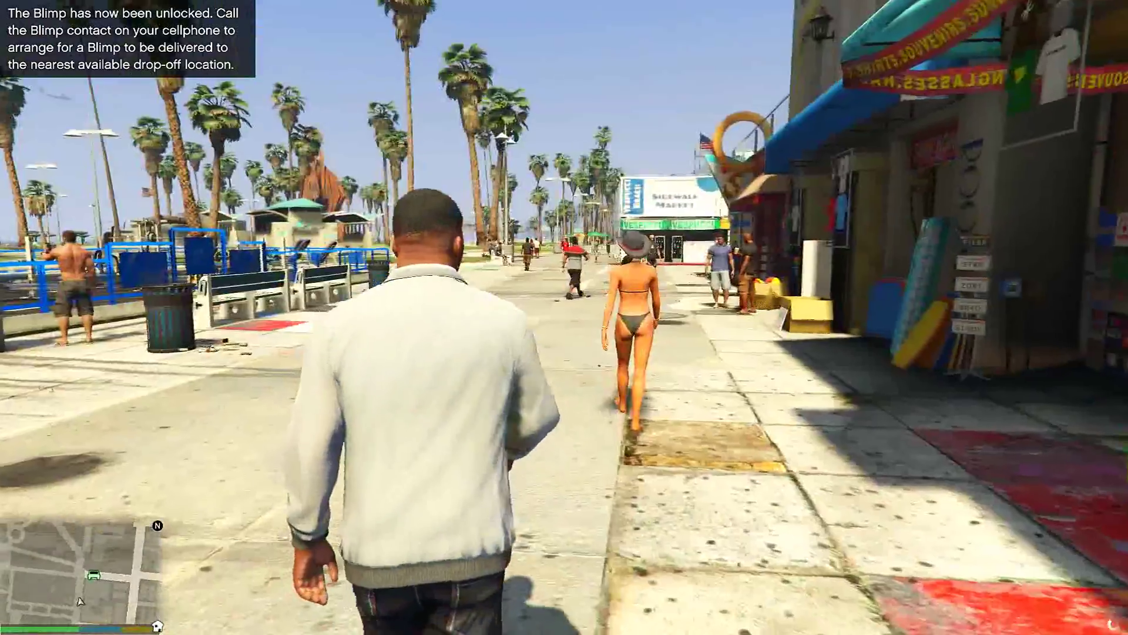
key("w")
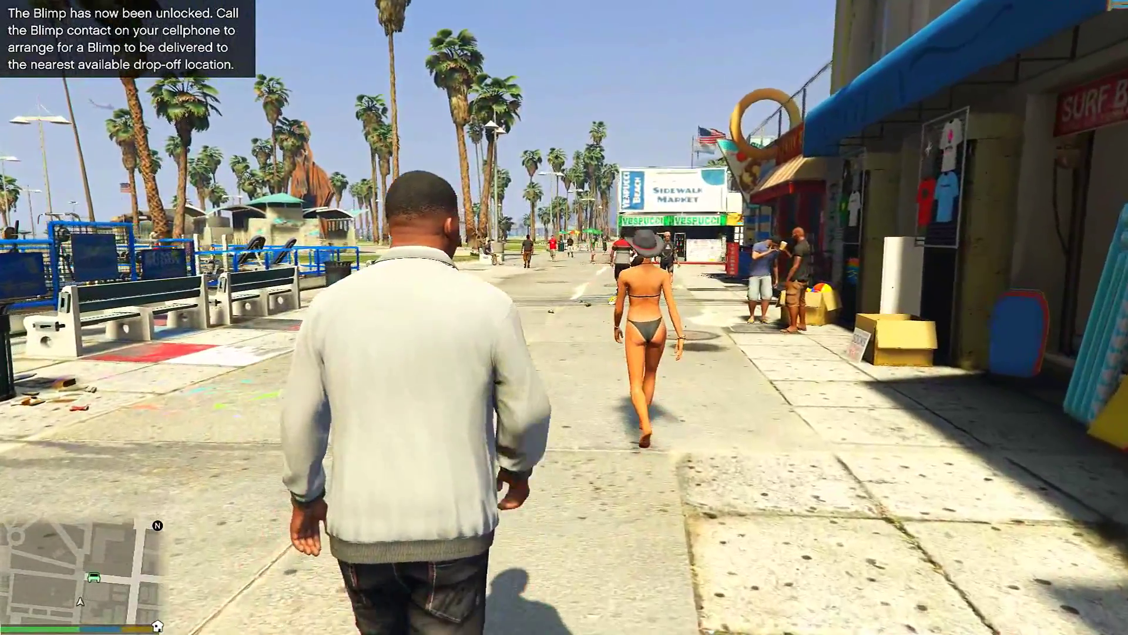
key("F4")
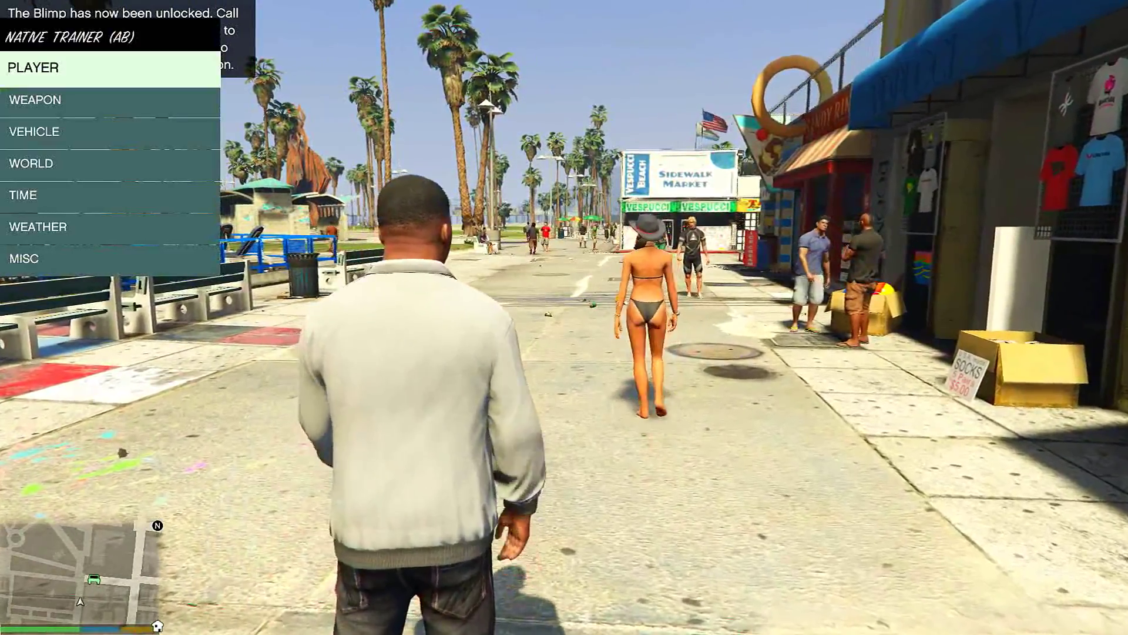
- Browse the trainer's PLAYER options down to WANTED DOWN, then return to the NATIVE TRAINER main menu
key("BackSpace")
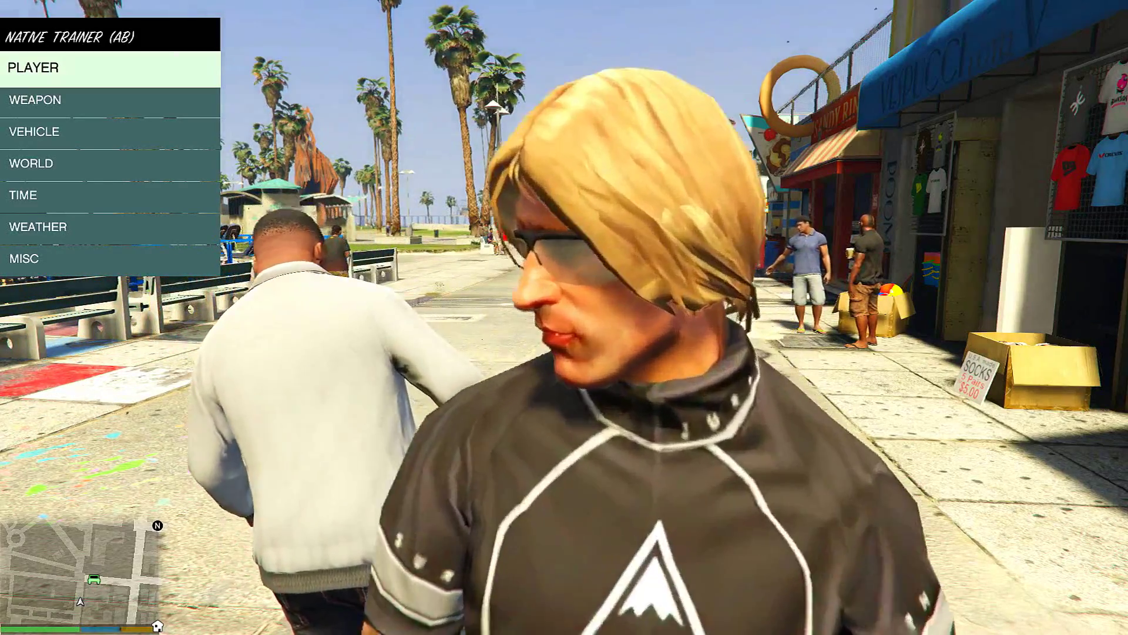
key("Down")
key("Down")
key("Up")
key("Up")
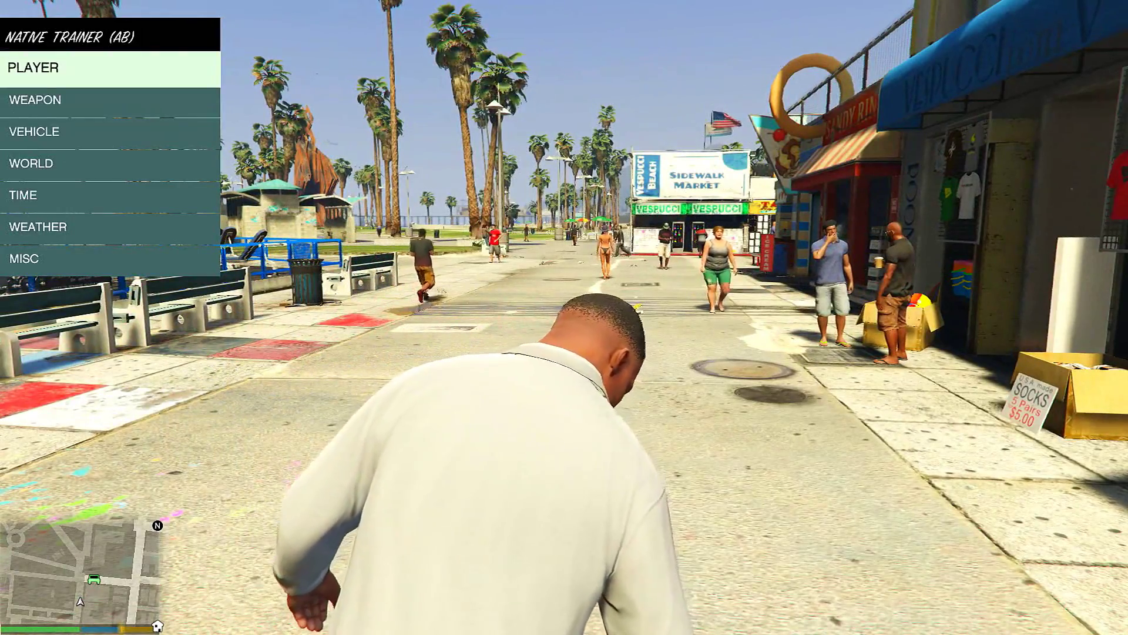
key("Return")
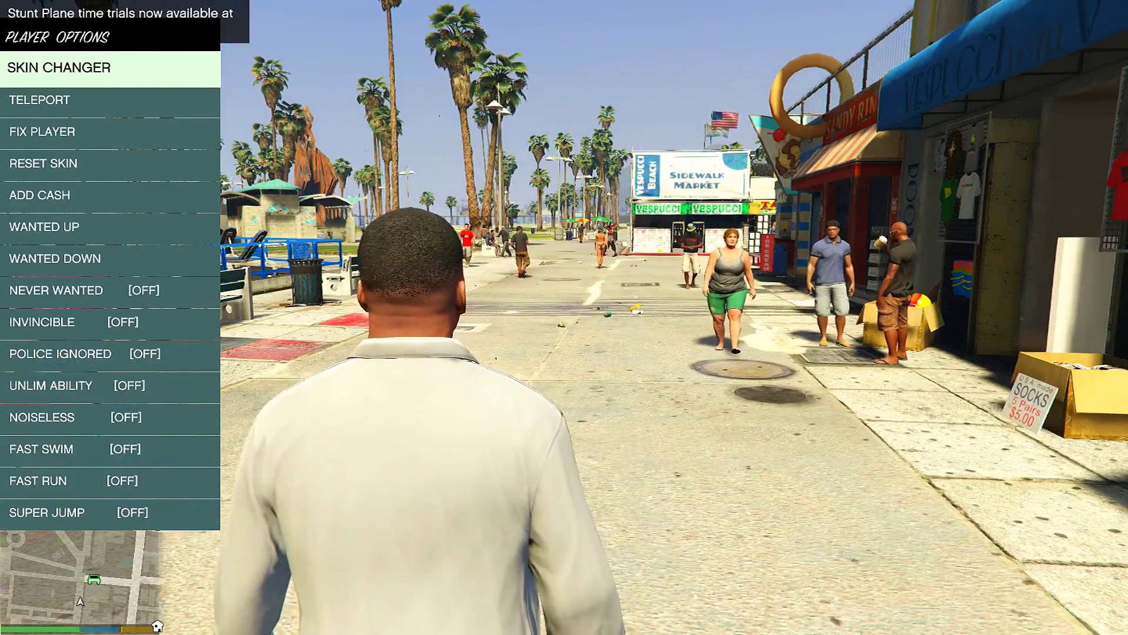
key("Down")
key("Down")
key("Down")
key("Down")
key("Down")
key("Down")
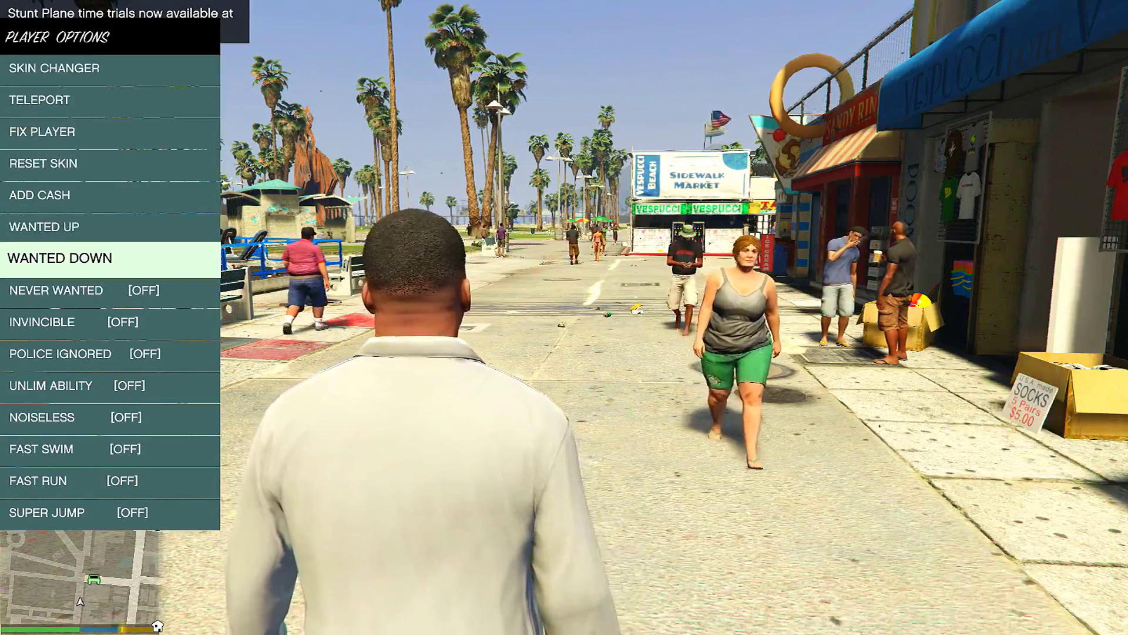
key("BackSpace")
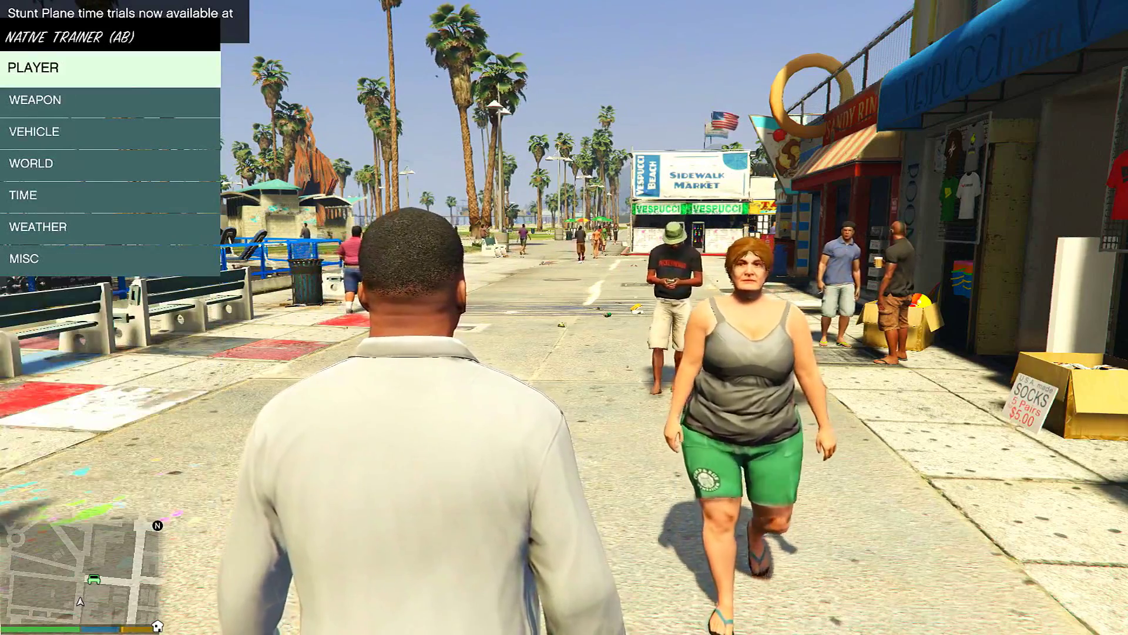
- In WEAPON options, get all weapons and turn on No Reload and Explosive Ammo
key("Down")
key("Return")
key("Return")
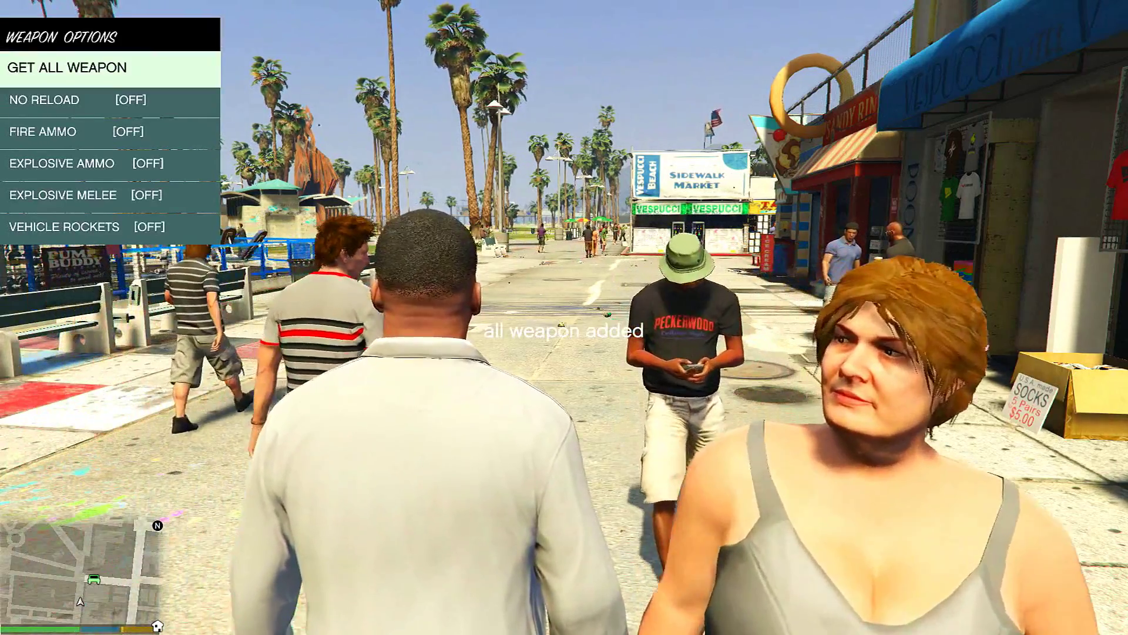
key("Down")
key("Return")
key("Down")
key("Down")
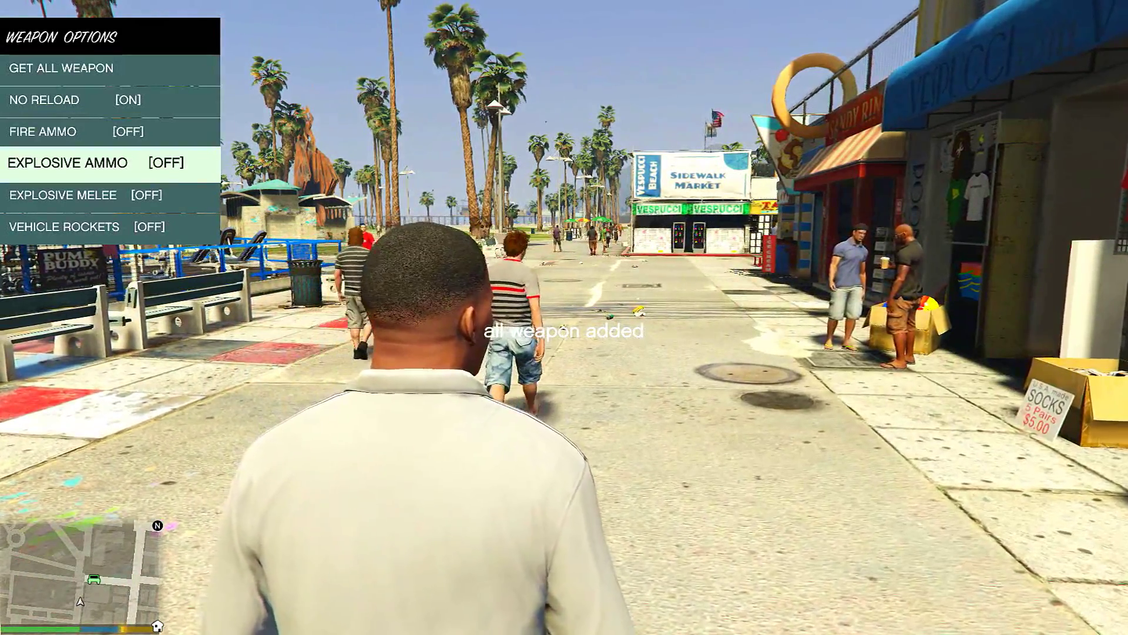
key("Return")
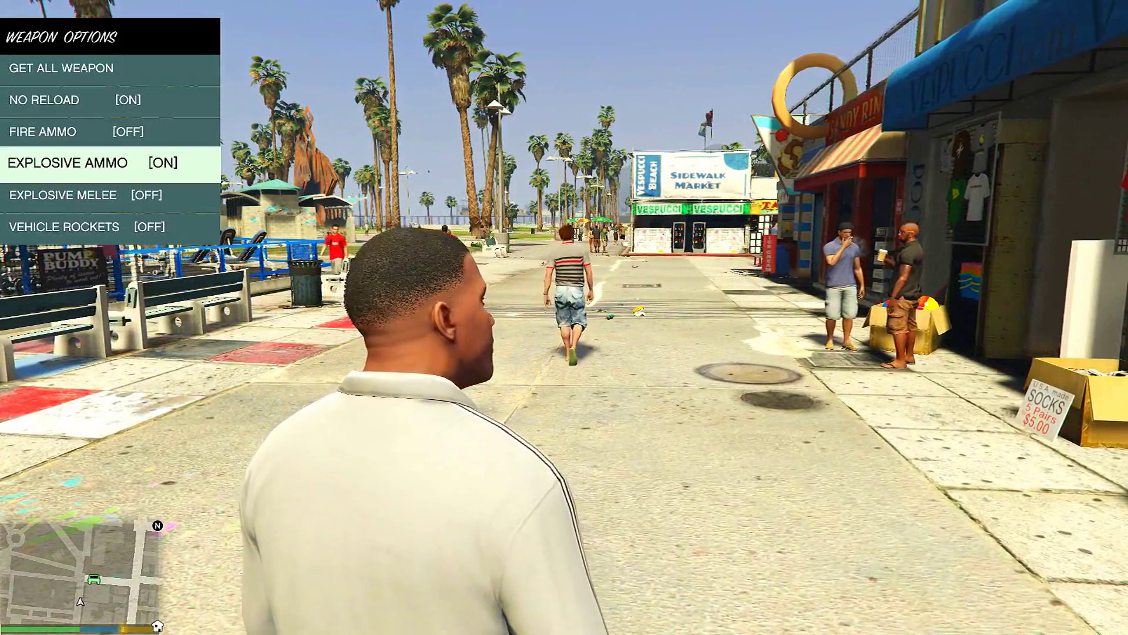
key("BackSpace")
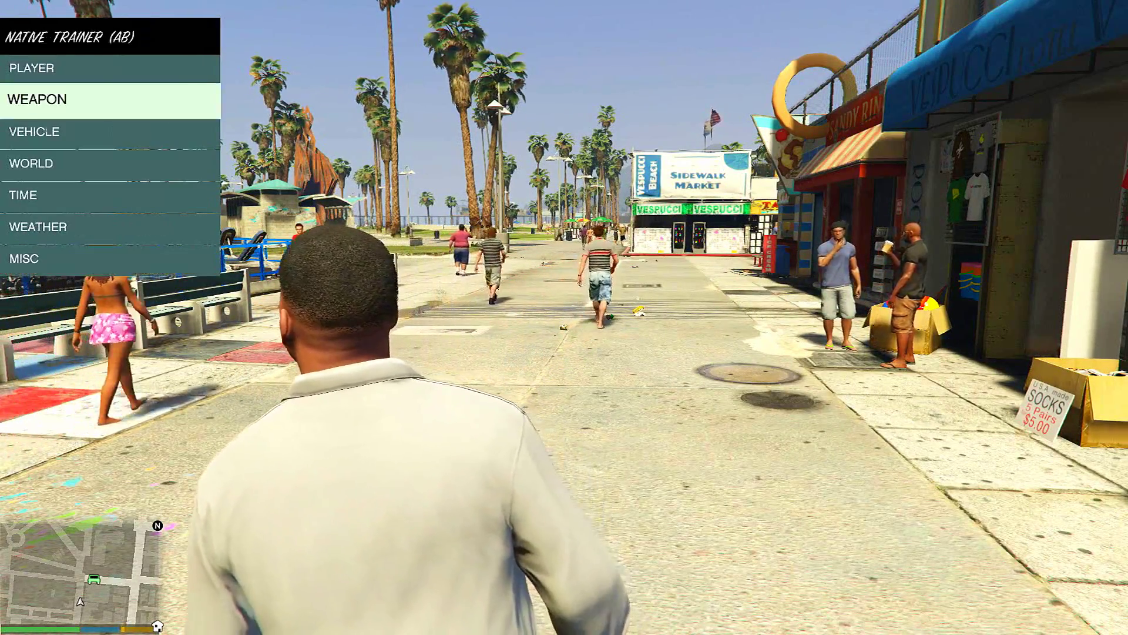
- Pick the assault rifle and fire explosive rounds along the boardwalk
key("Tab")
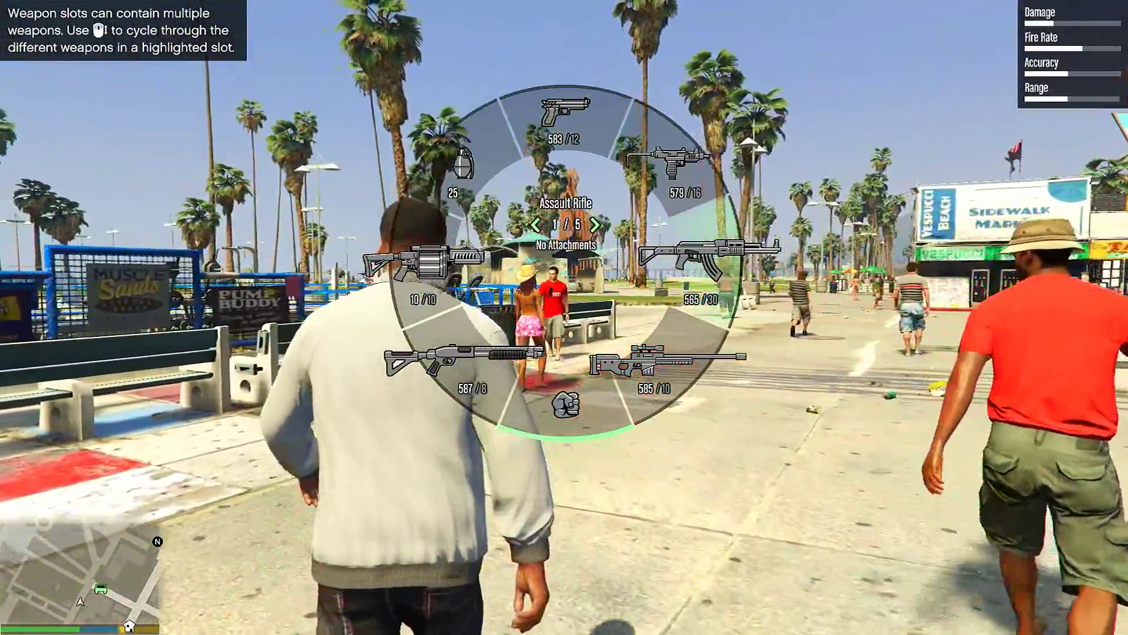
key("w")
key("BackSpace")
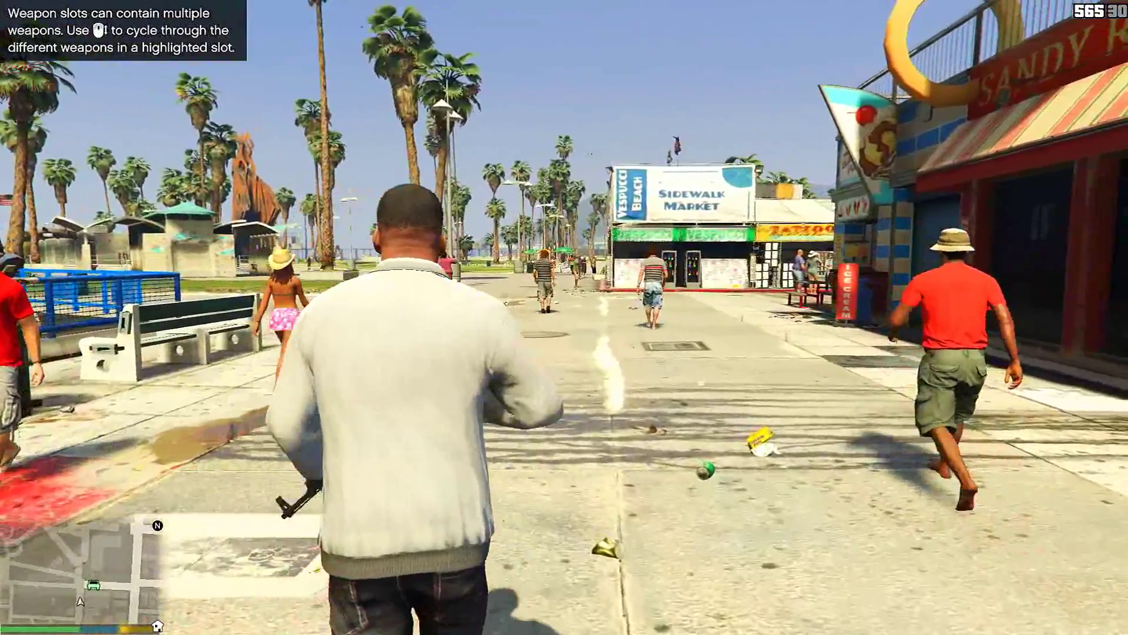
right_click(564, 317)
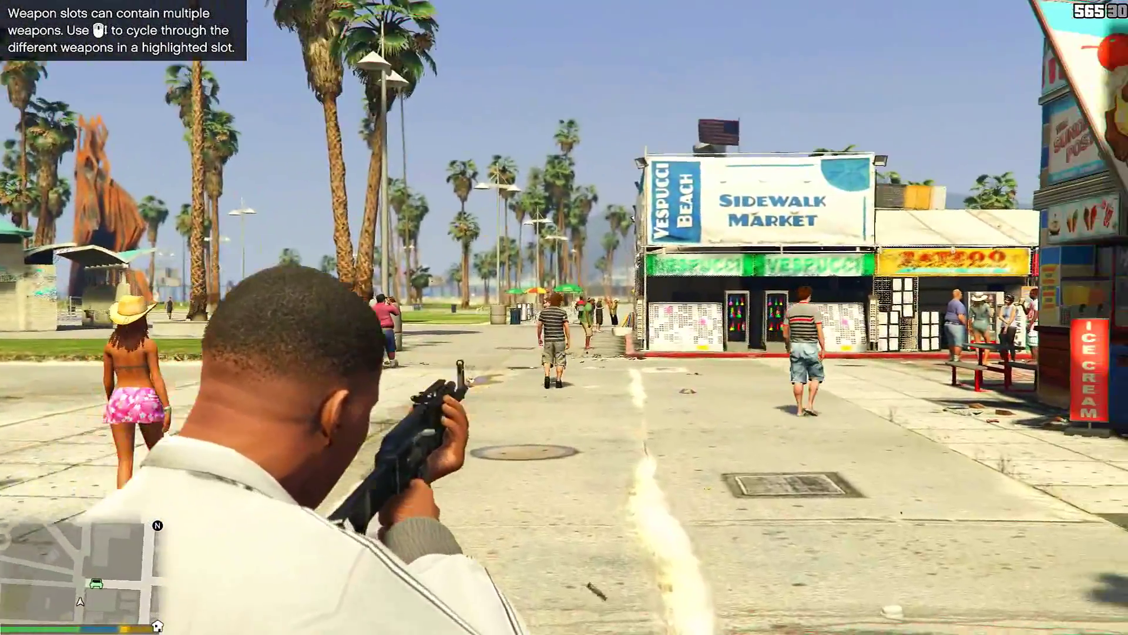
left_click(564, 317)
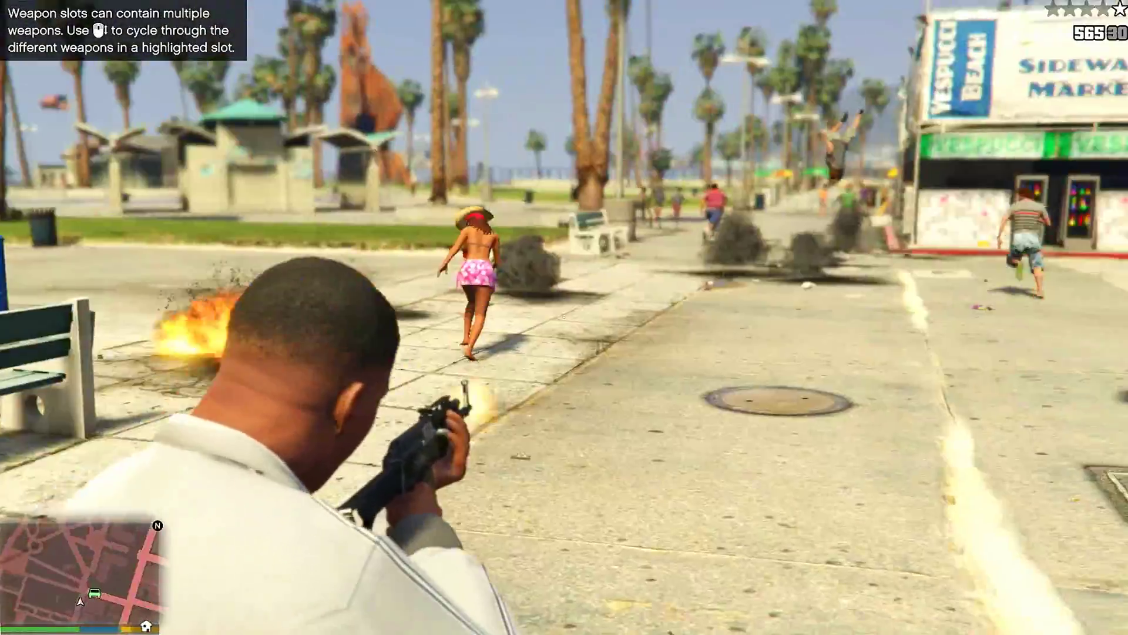
left_click(564, 317)
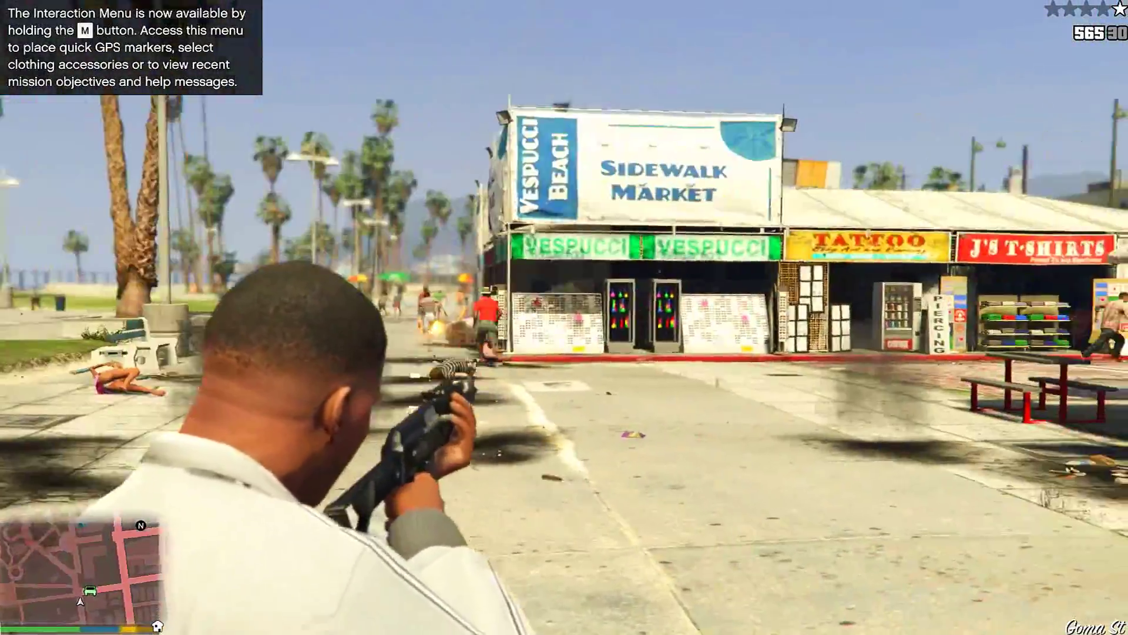
left_click(564, 318)
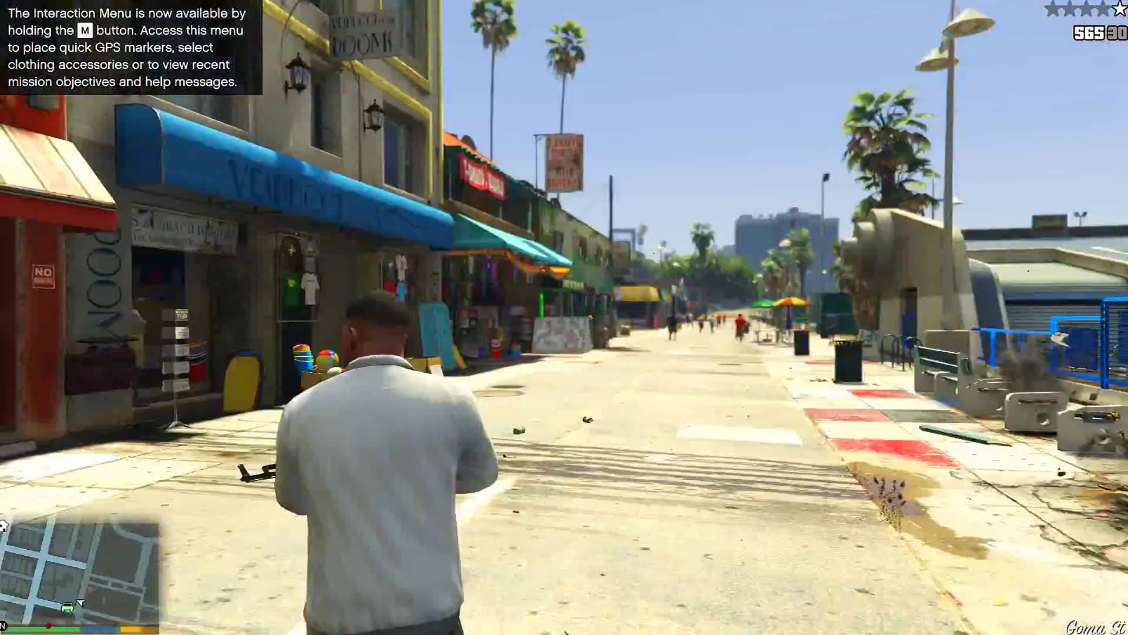
- Fire more explosive rounds, then open the trainer's VEHICLE options and back out
left_click(564, 317)
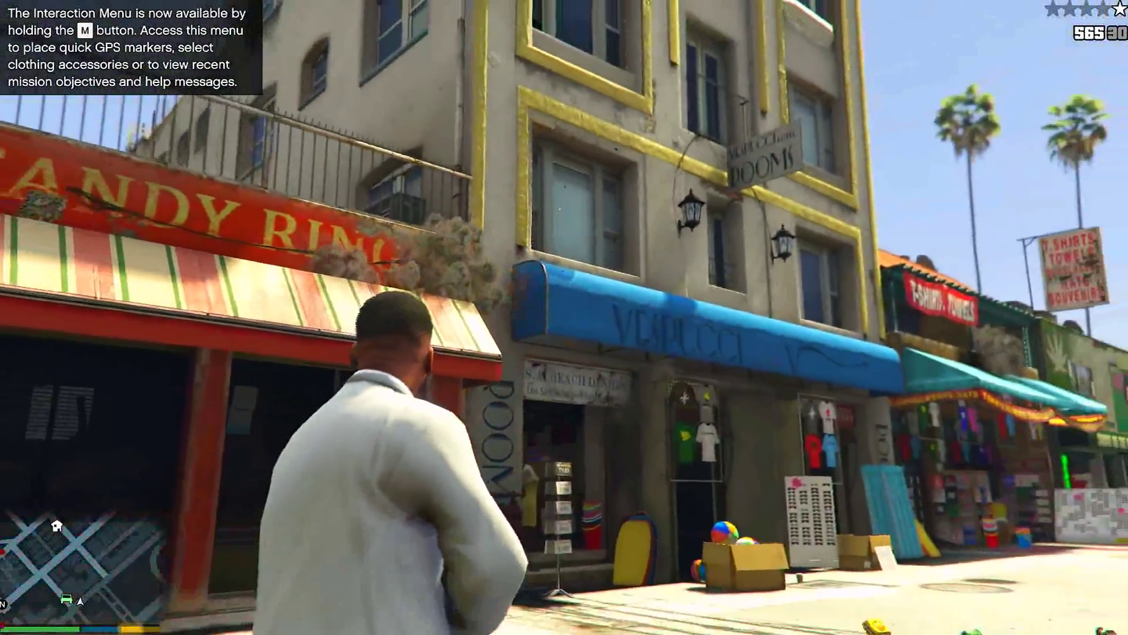
key("F4")
key("Return")
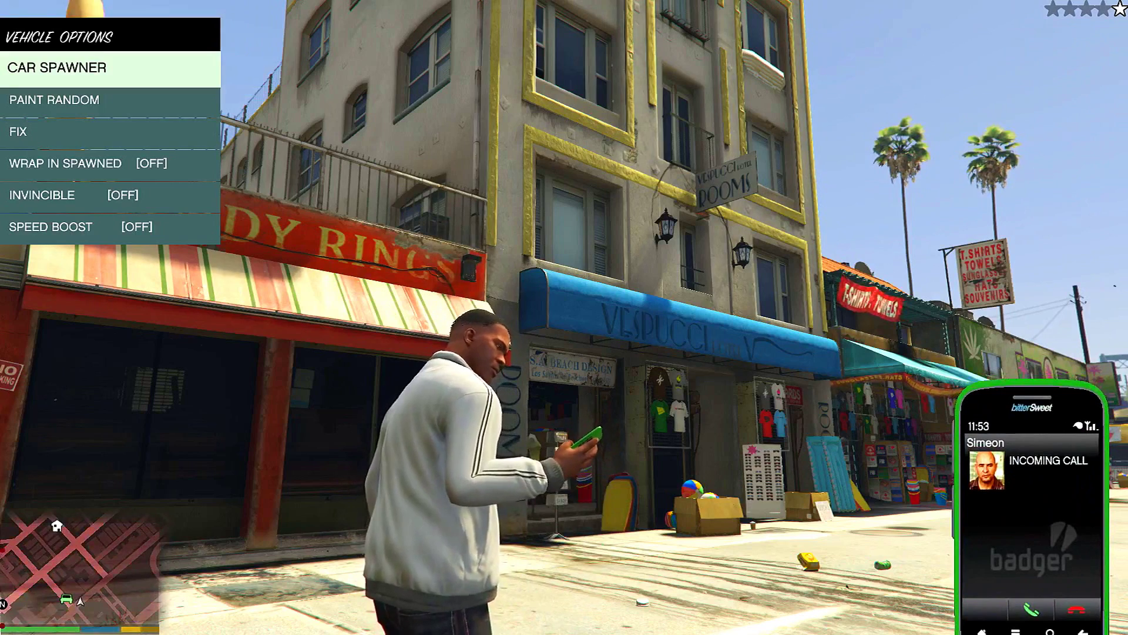
right_click(564, 318)
key("BackSpace")
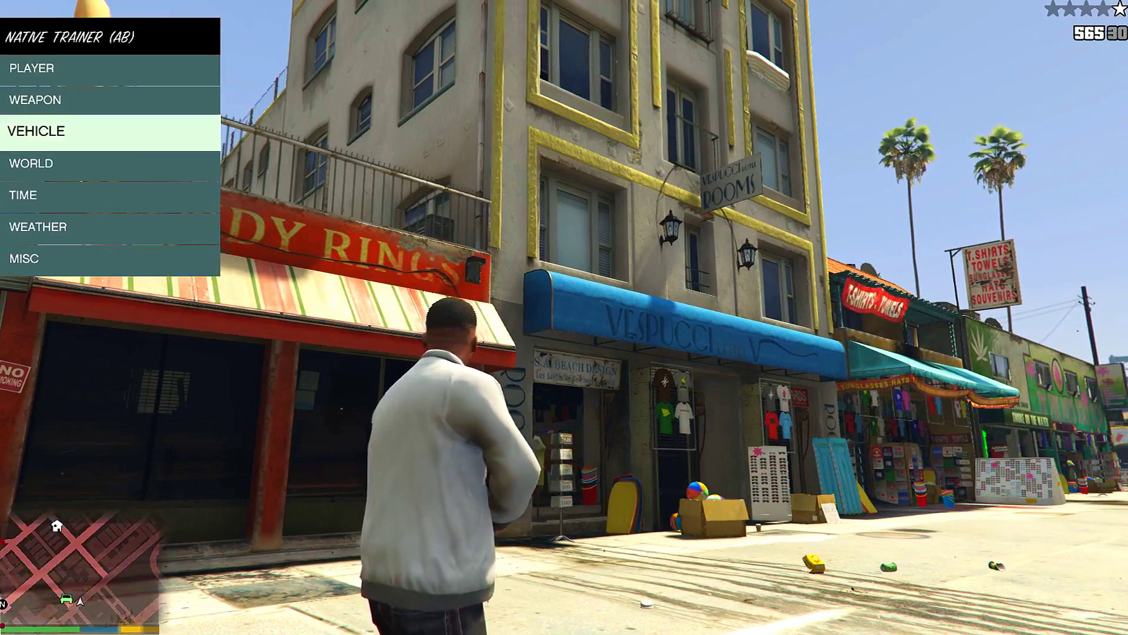
- Turn Moon Gravity ON in WORLD options, test the low gravity, and close the trainer
key("Down")
key("Return")
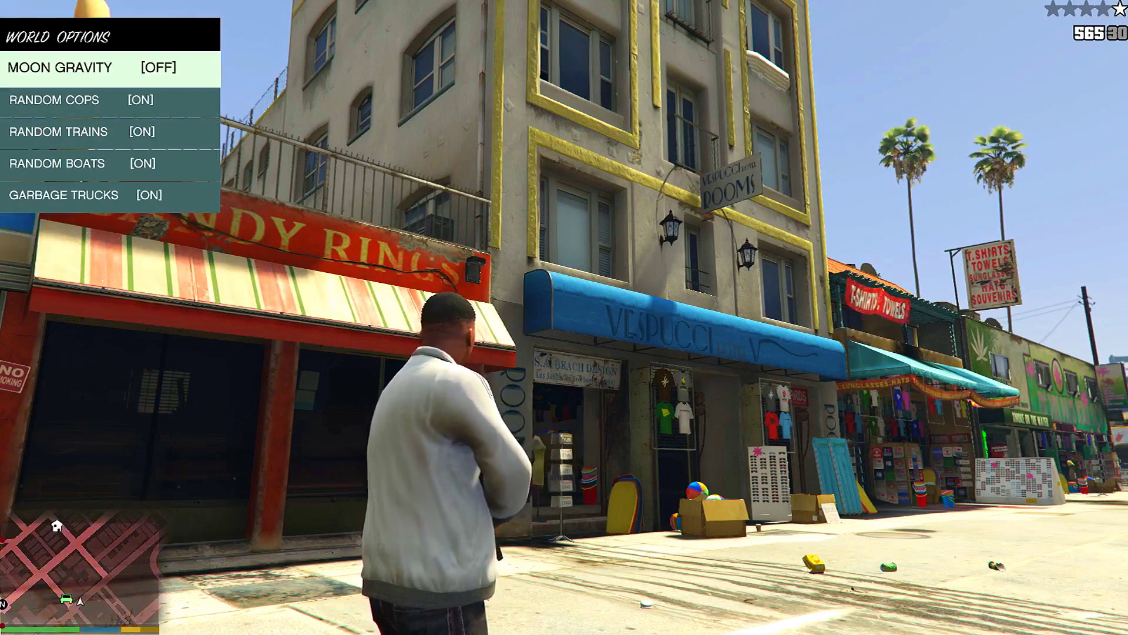
key("Return")
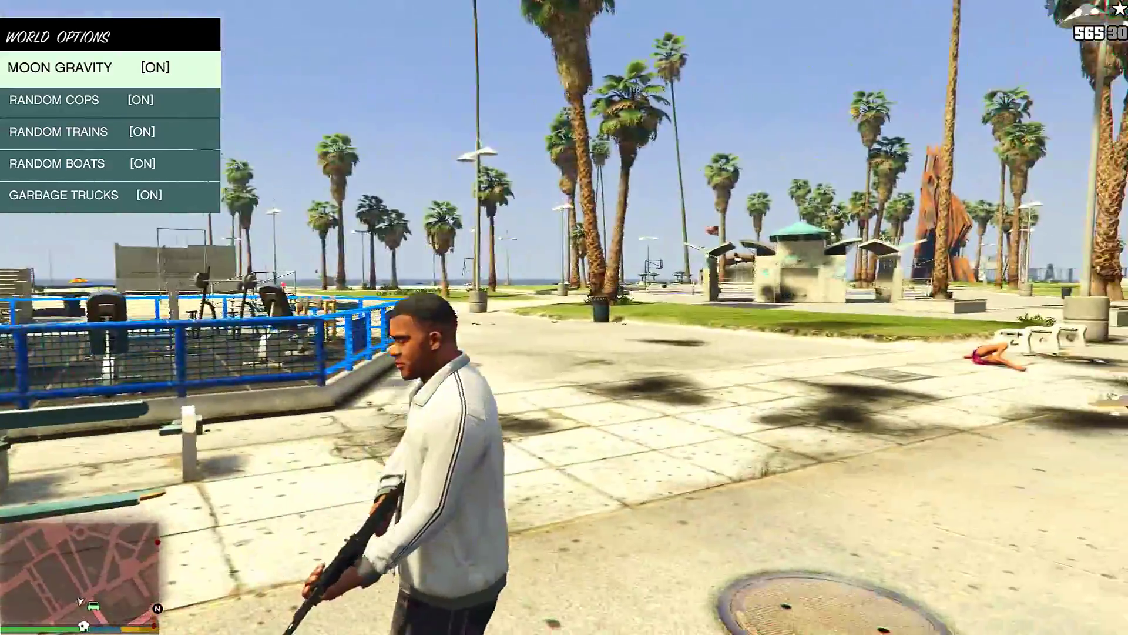
key("space")
key("w")
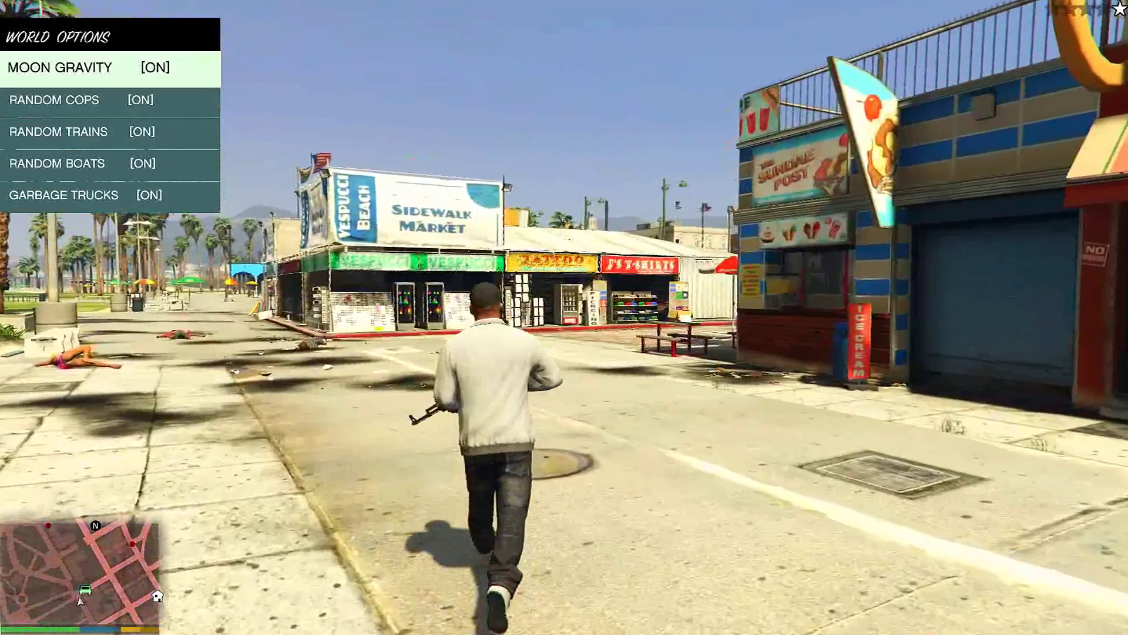
key("BackSpace")
key("BackSpace")
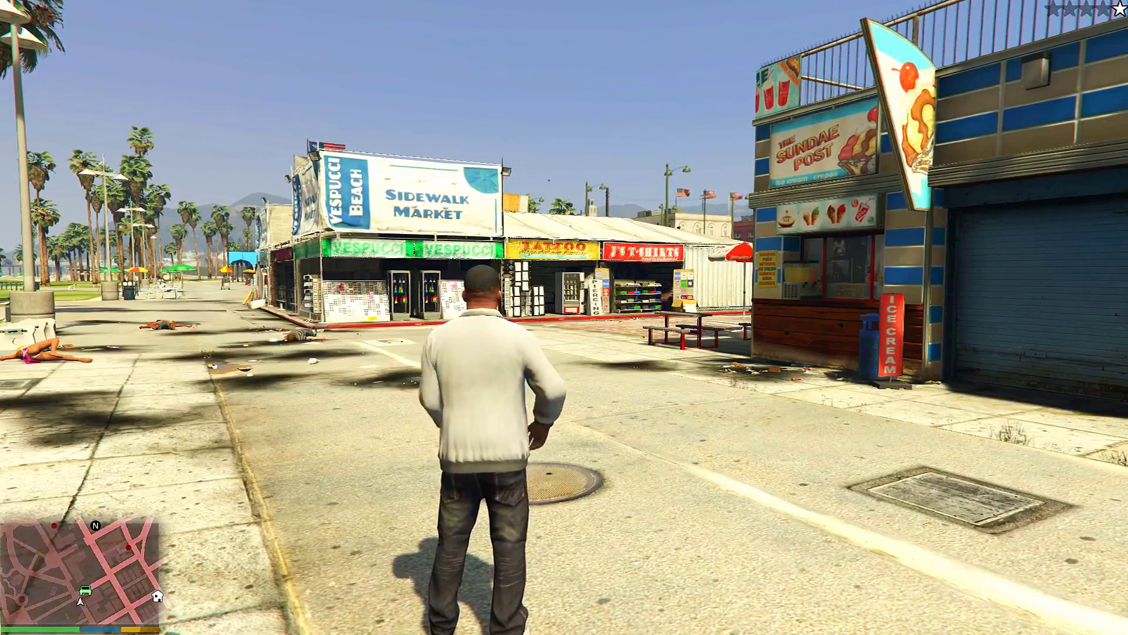
key("BackSpace")
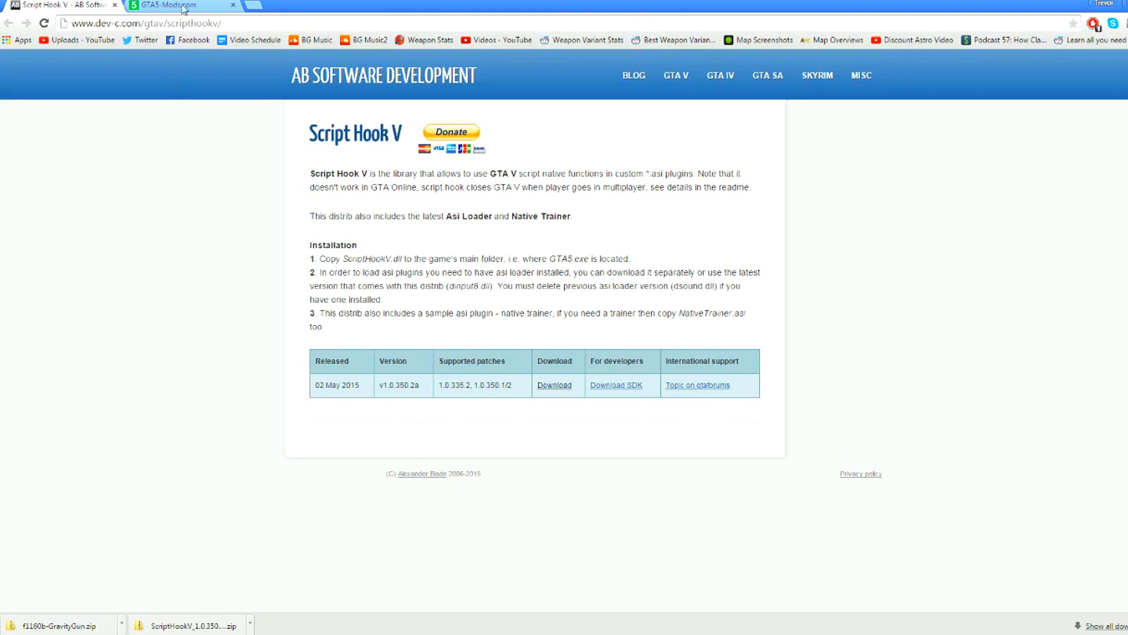
- Open GTA5-Mods.com's Scripts category and page through to pages 2 and 3
left_click(183, 8)
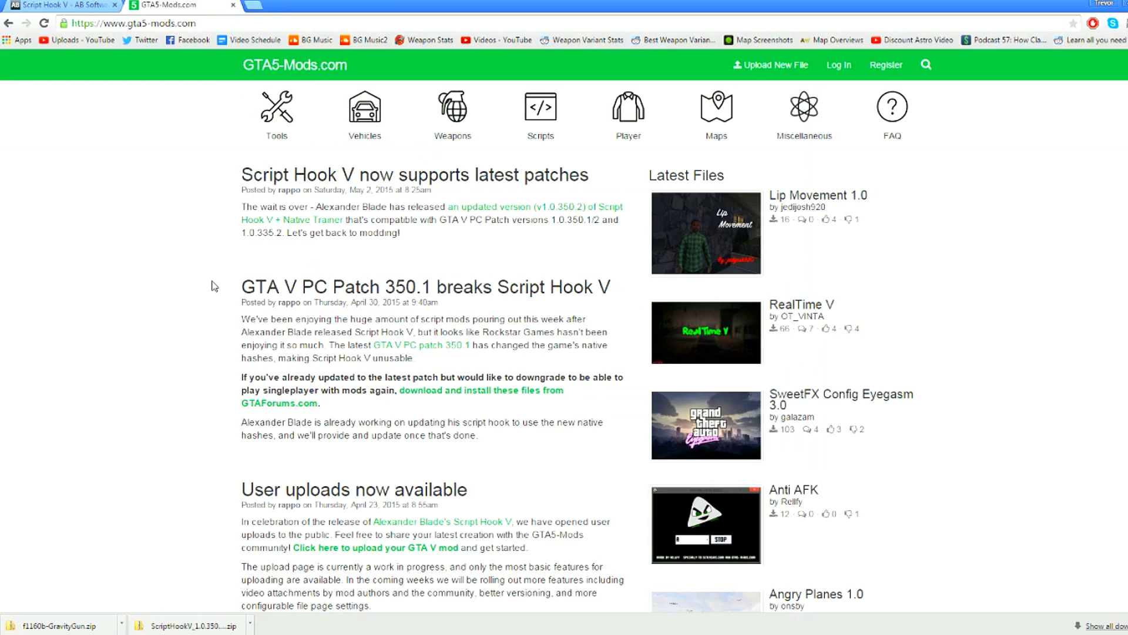
left_click(533, 112)
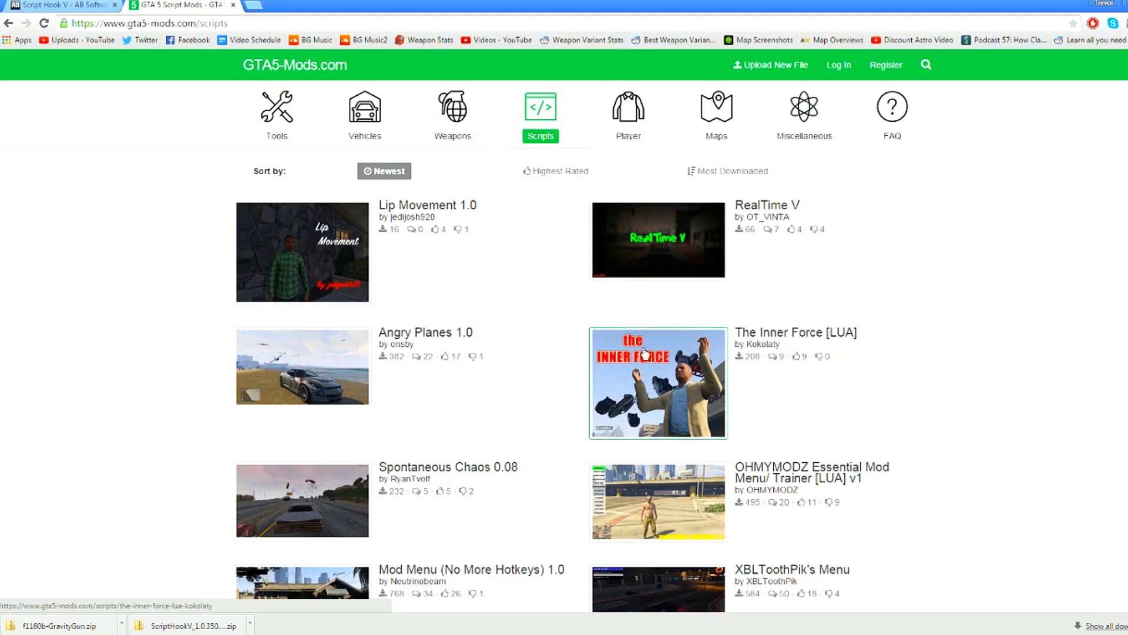
scroll(593, 322, "down", 3)
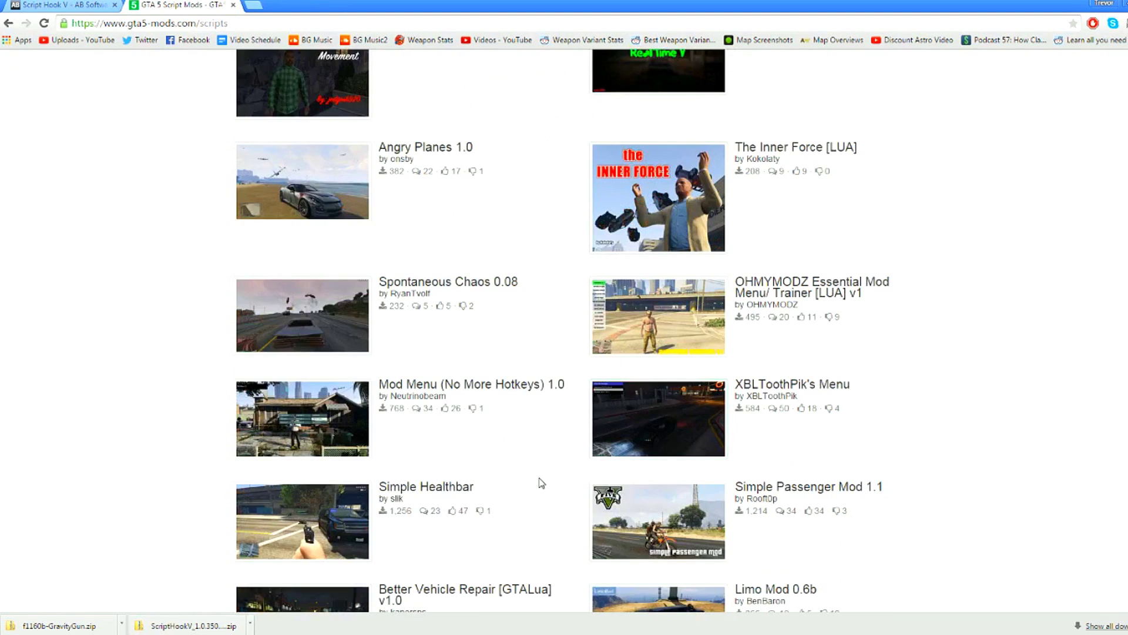
scroll(542, 483, "down", 3)
left_click(539, 569)
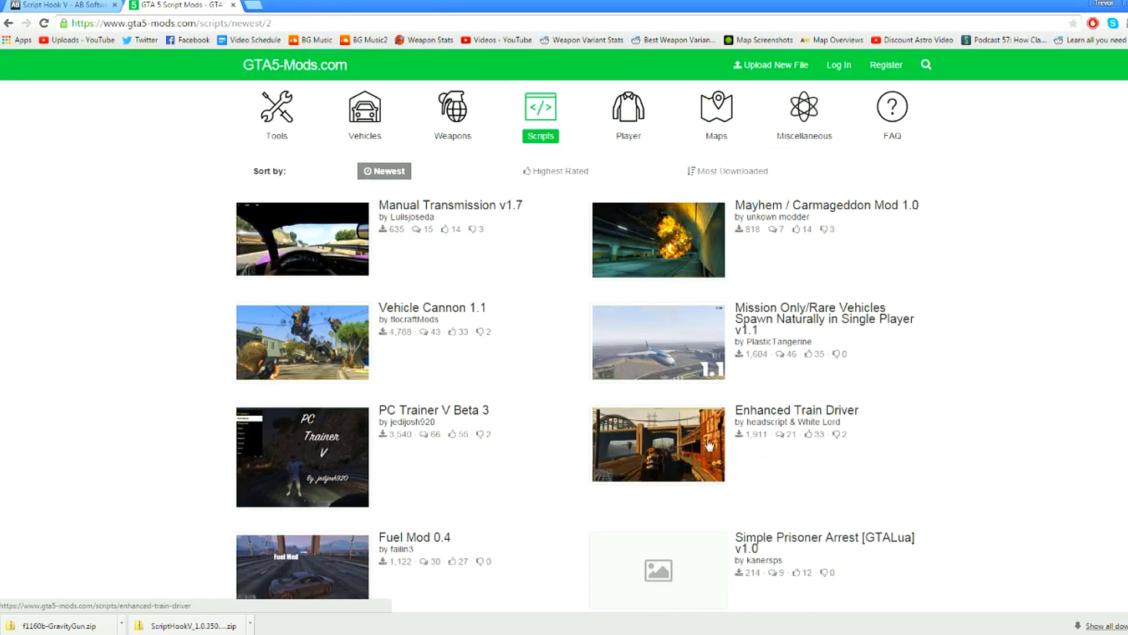
scroll(680, 415, "down", 5)
left_click(676, 561)
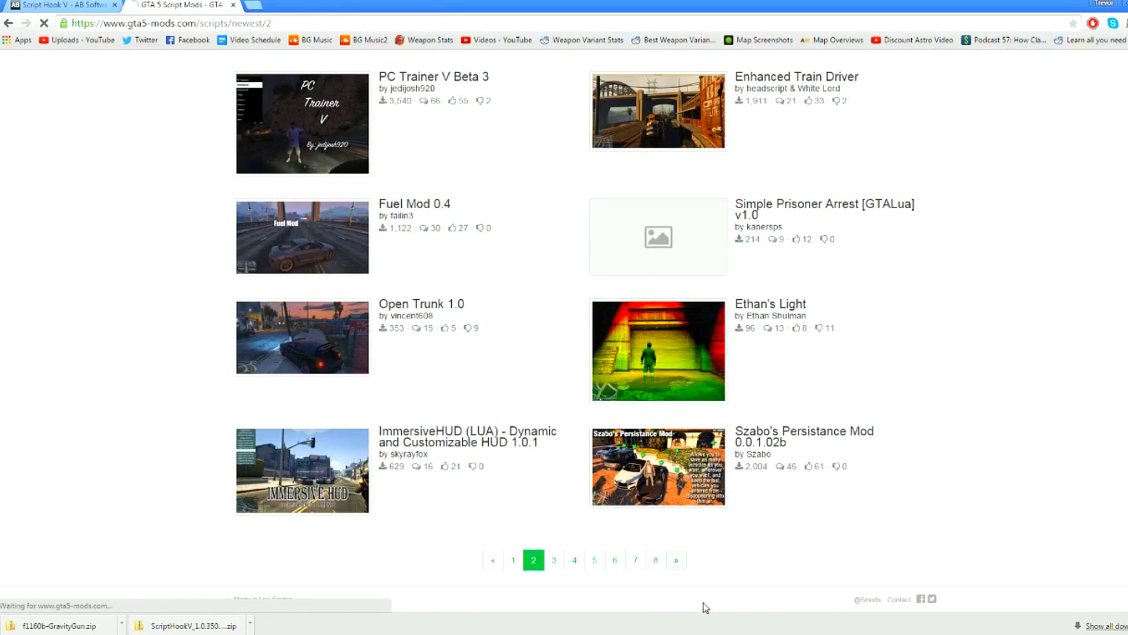
- Jump to page 8, then list Scripts sorted by Highest Rated
scroll(635, 487, "down", 5)
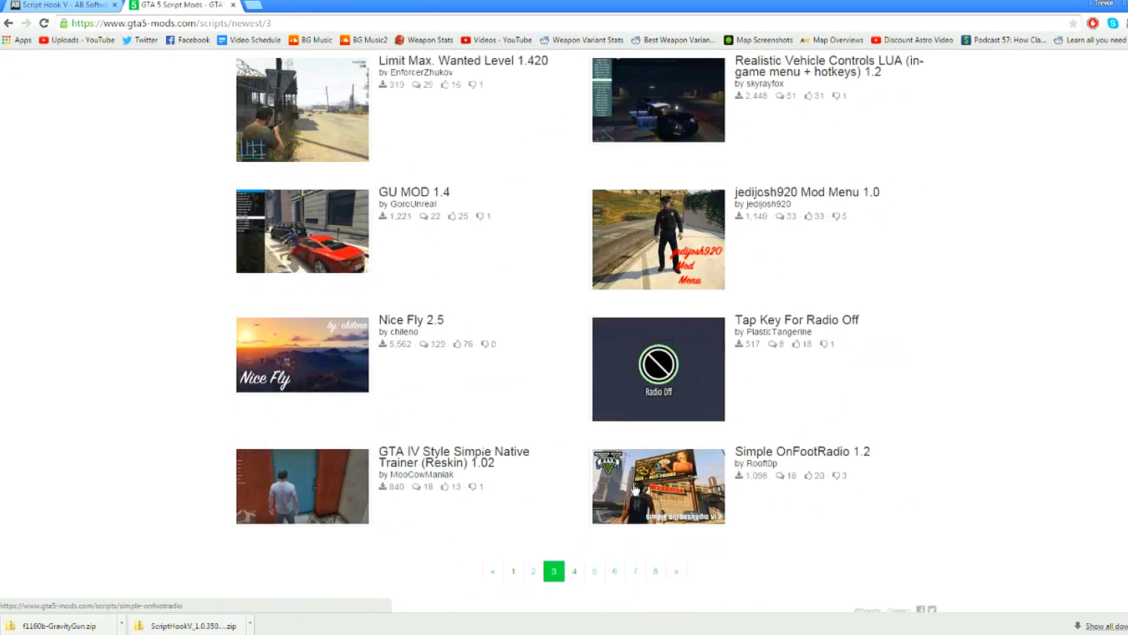
left_click(655, 571)
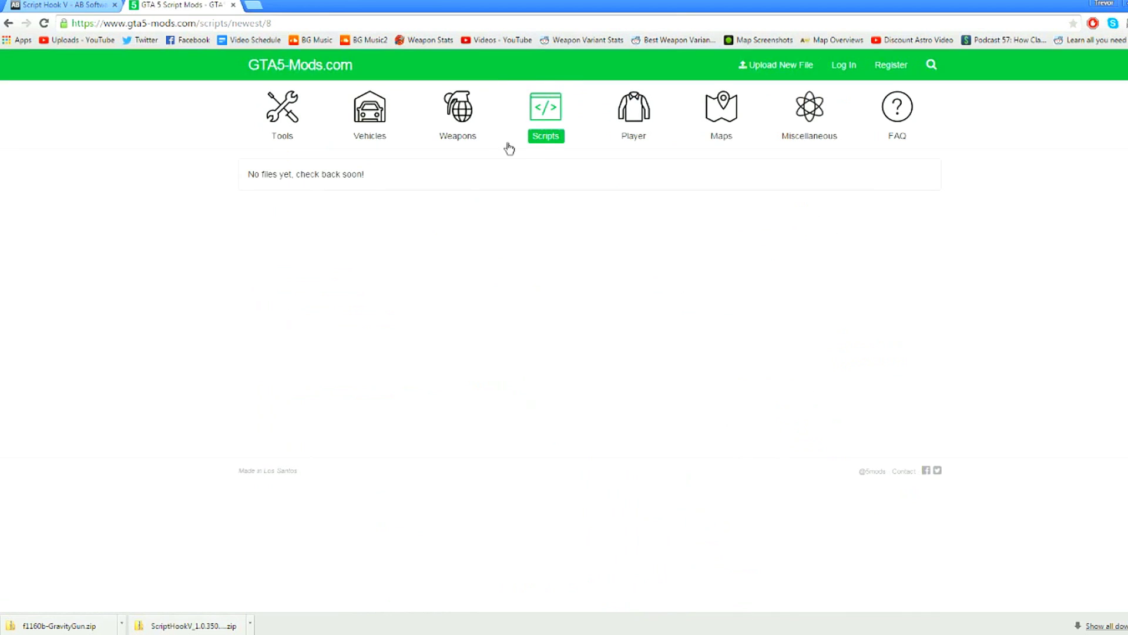
left_click(546, 120)
left_click(550, 172)
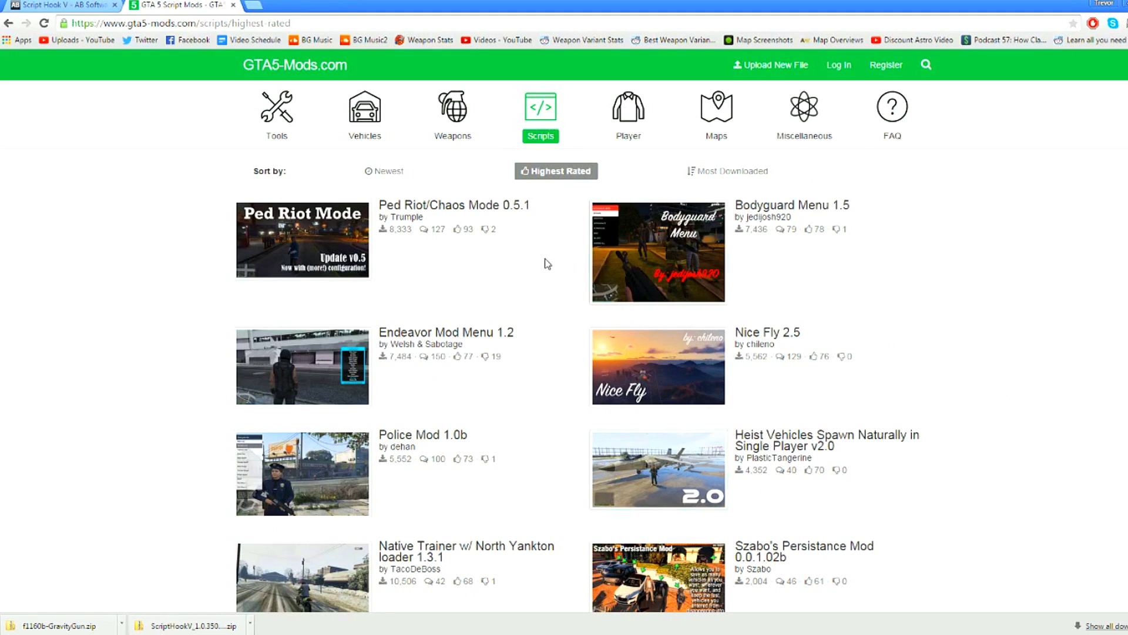
- Scroll down the Highest Rated scripts and open the Gravity Gun 1.5 mod page
right_click(474, 224)
left_click(464, 269)
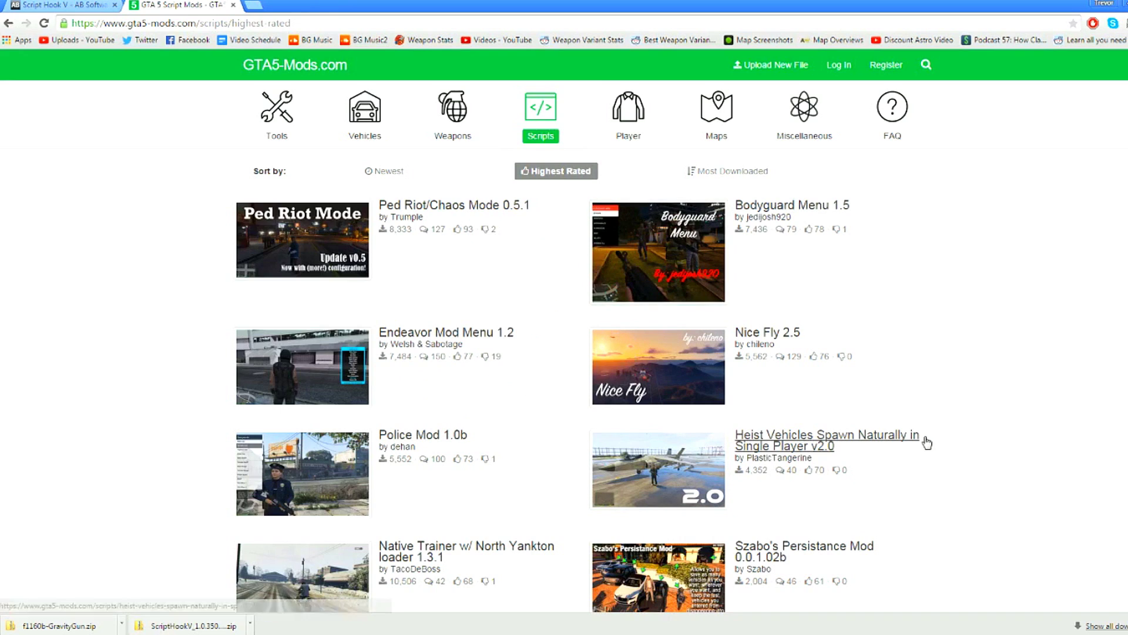
scroll(921, 442, "down", 6)
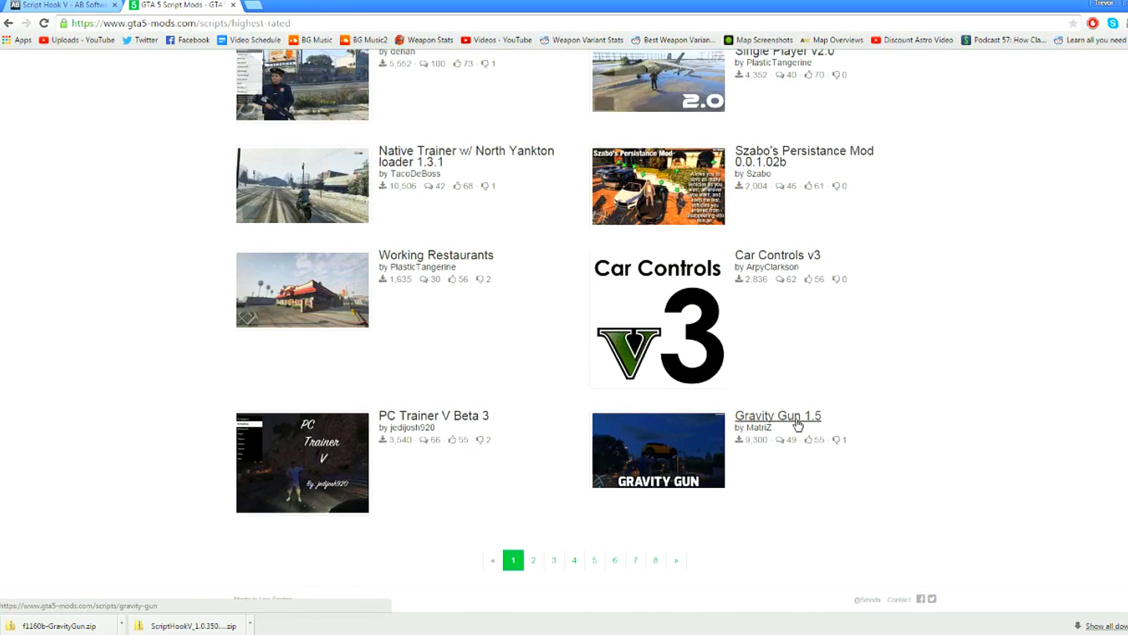
left_click(797, 420)
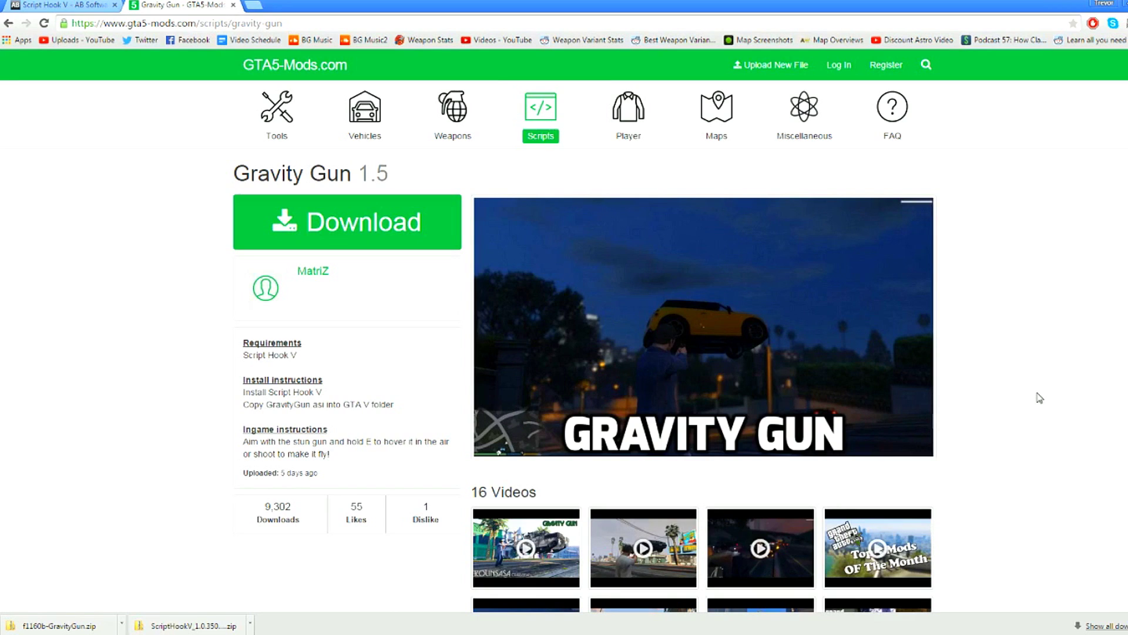
- Preview the Gravity Gun demo video, then download the f1160b-GravityGun.zip file
left_click(647, 550)
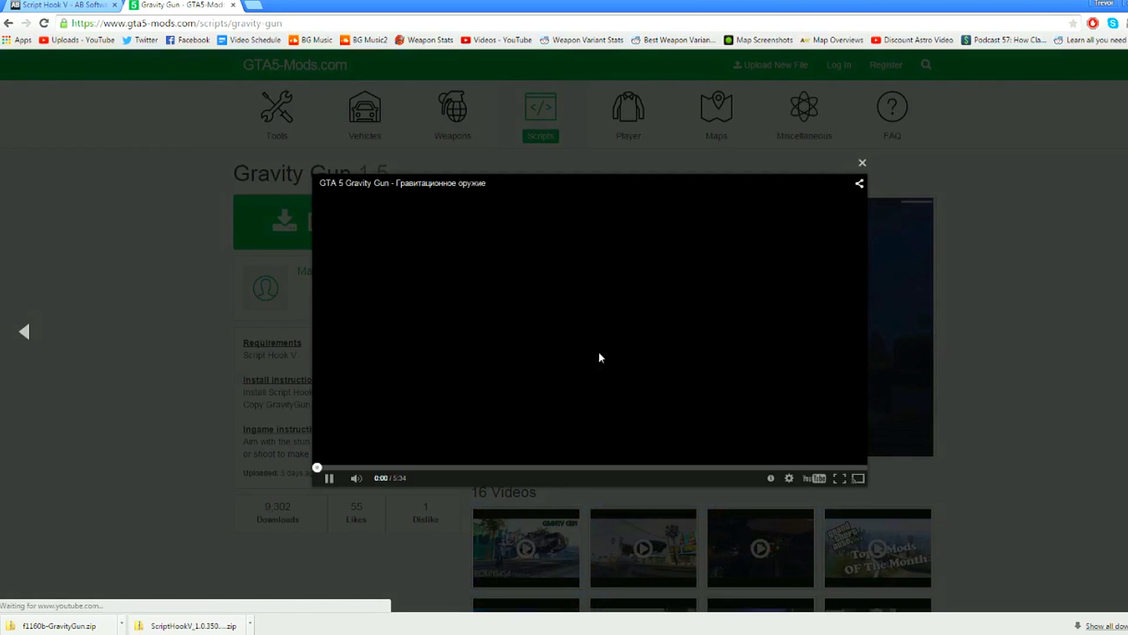
left_click(354, 468)
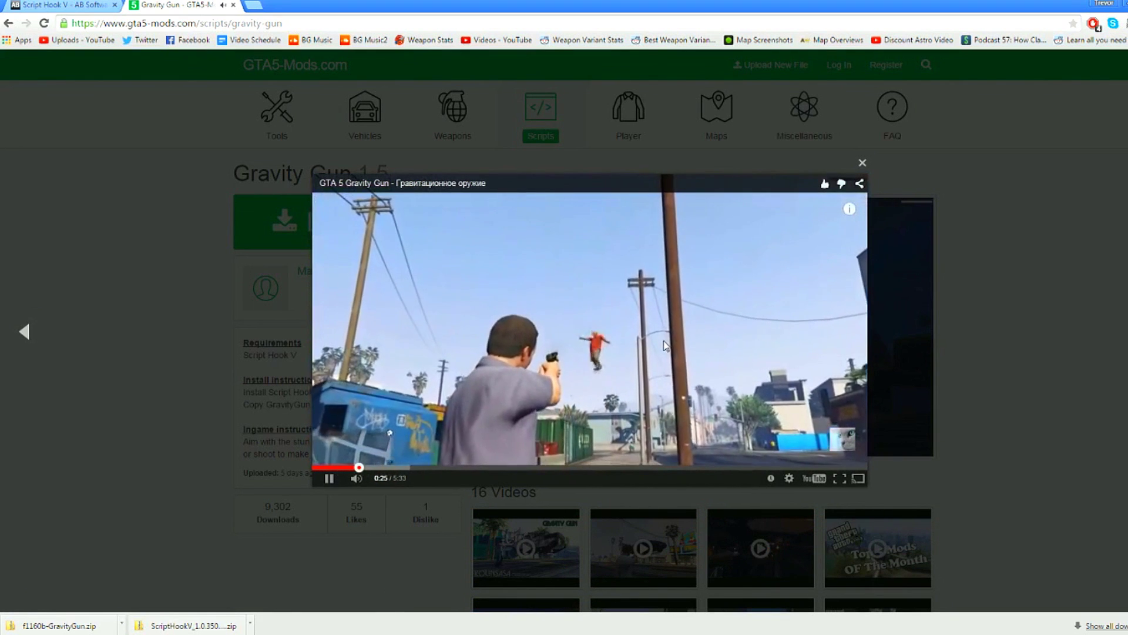
left_click(711, 336)
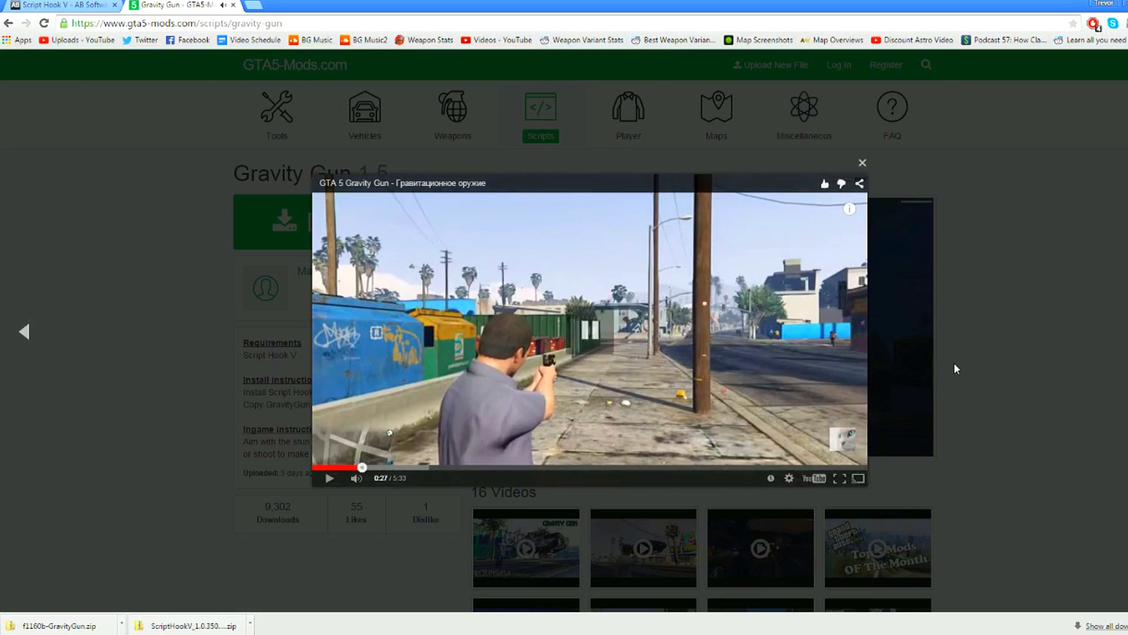
left_click(868, 164)
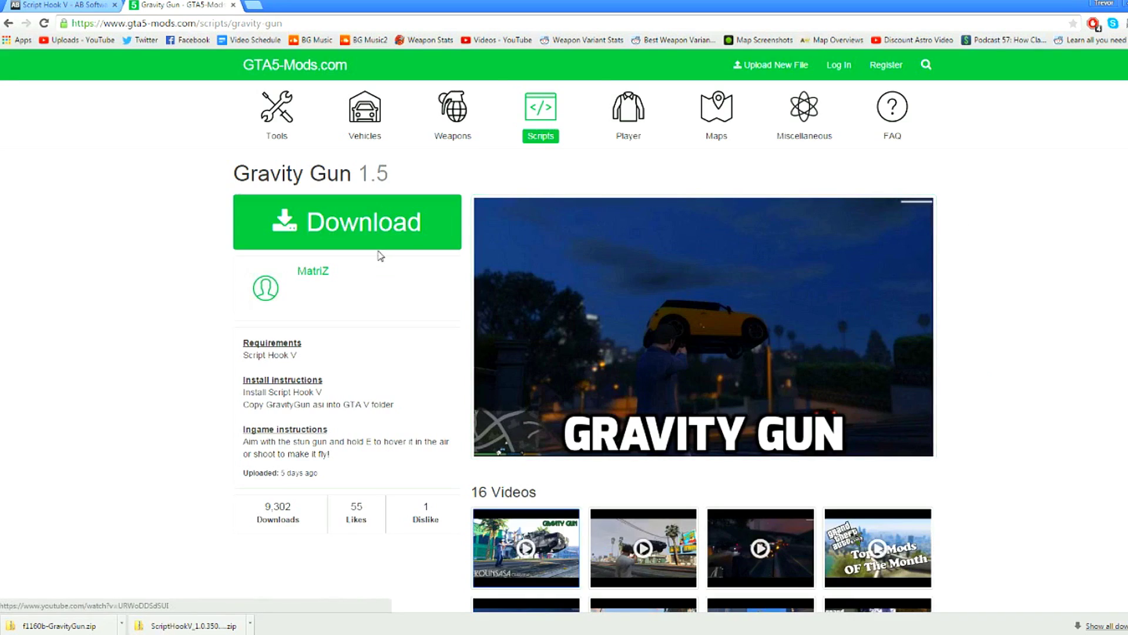
left_click(372, 230)
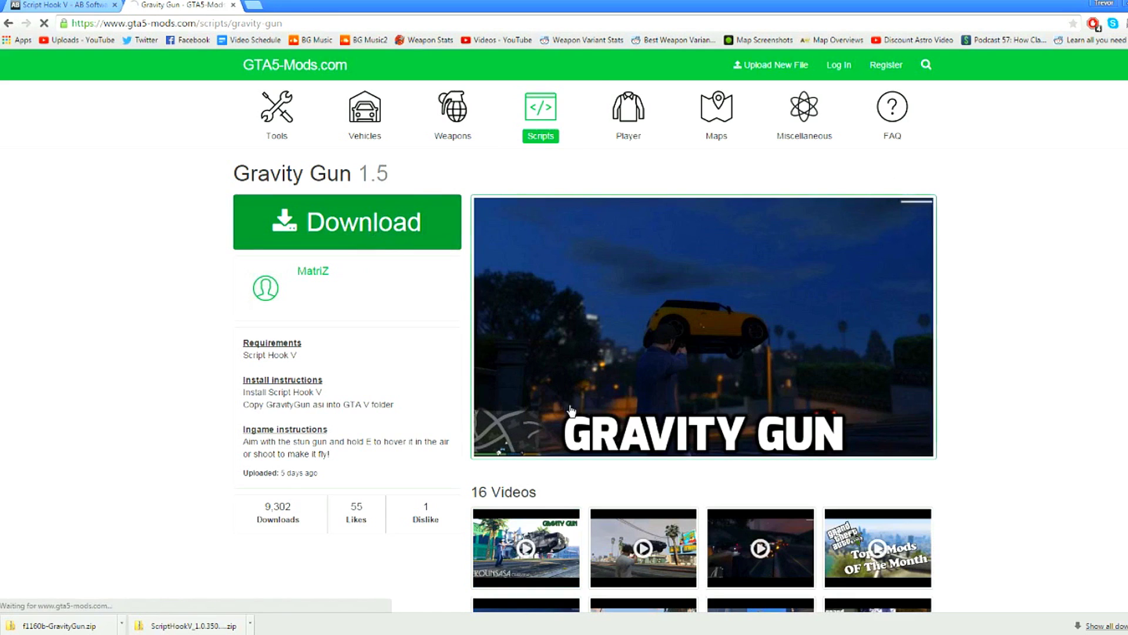
key("super+Left")
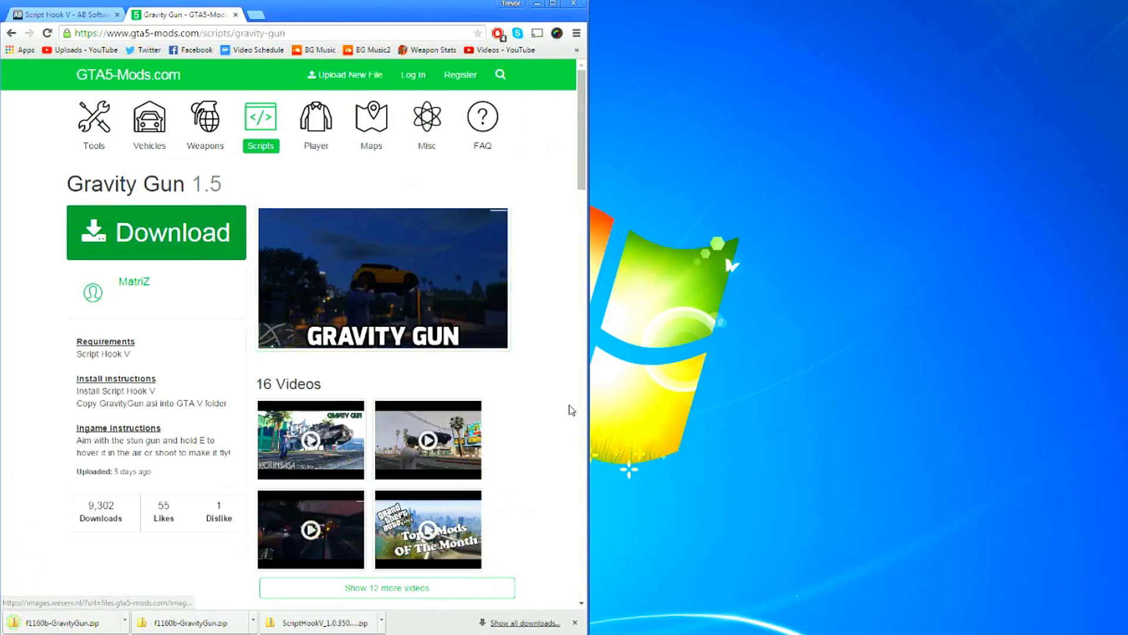
- Put the downloaded Gravity Gun zip on the desktop and open it beside the browser
left_click_drag(69, 621, 908, 144)
double_click(906, 139)
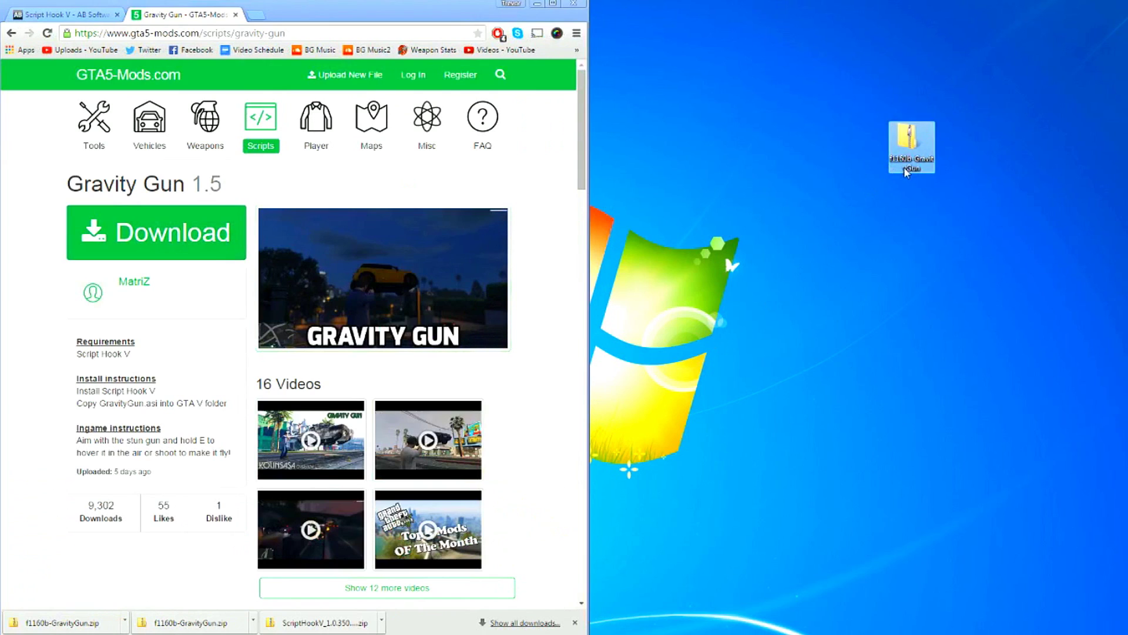
left_click_drag(450, 82, 771, 50)
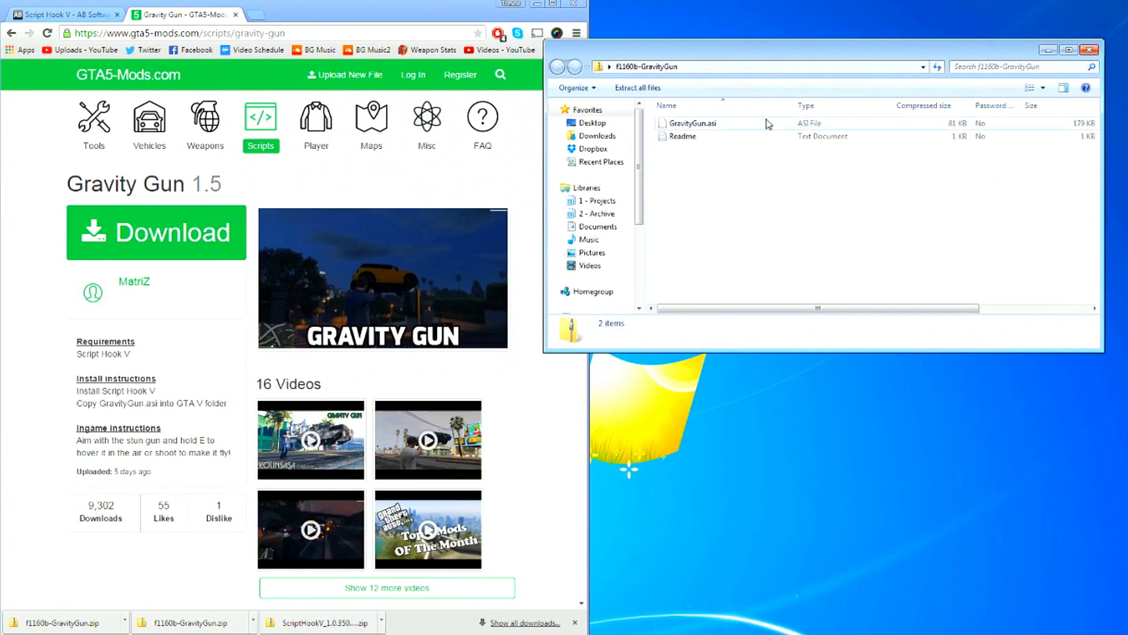
- Copy GravityGun.asi from the archive and bring up Grand Theft Auto V's options in Steam
left_click(714, 124)
right_click(720, 126)
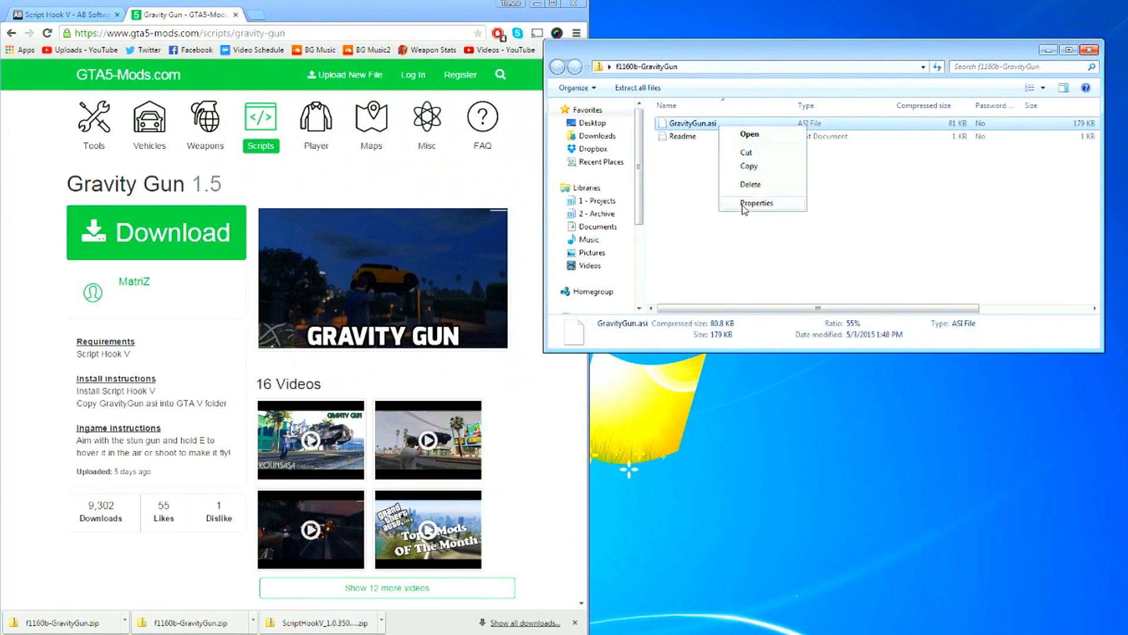
left_click(746, 170)
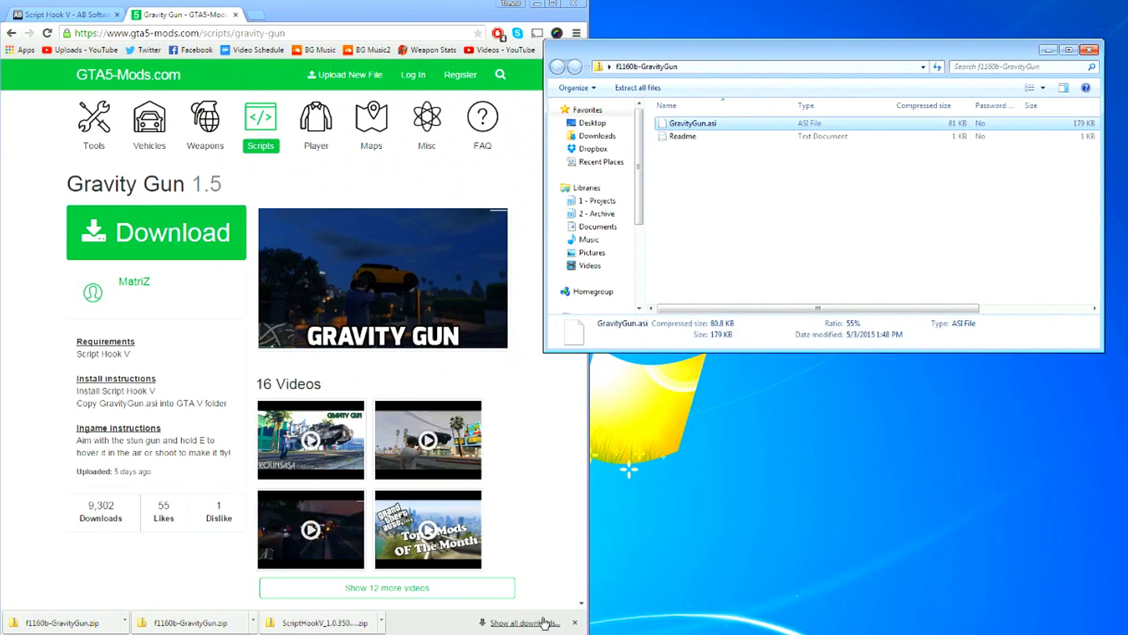
left_click(528, 634)
right_click(231, 334)
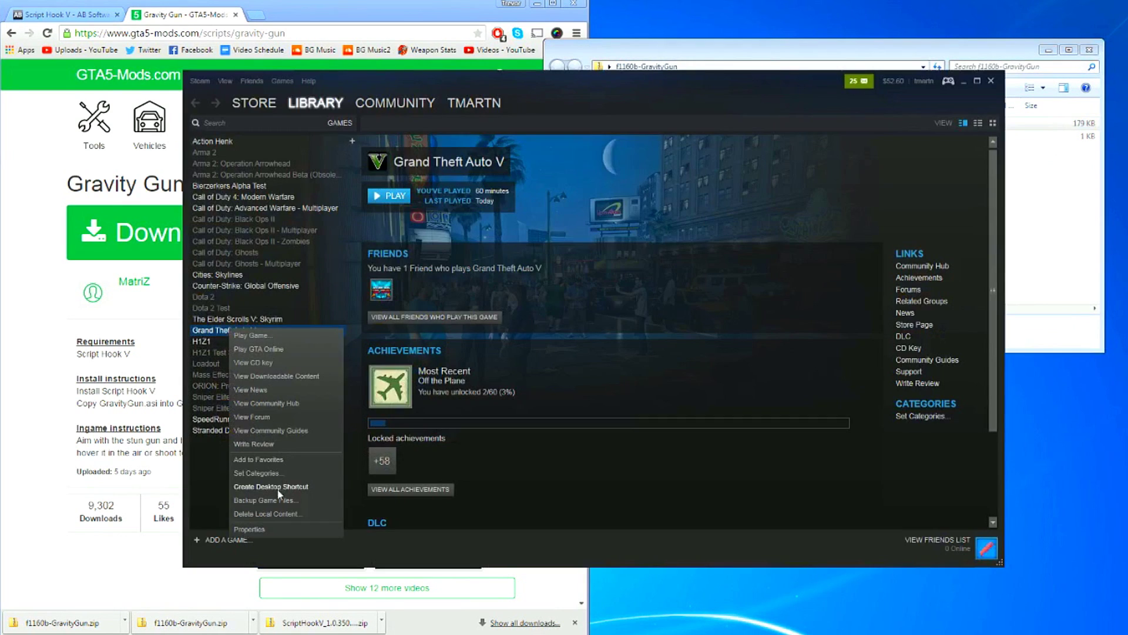
- Paste GravityGun.asi into the Grand Theft Auto V install folder via Browse Local Files
left_click(259, 529)
left_click(549, 157)
left_click(499, 206)
left_click_drag(818, 59, 762, 1)
right_click(949, 378)
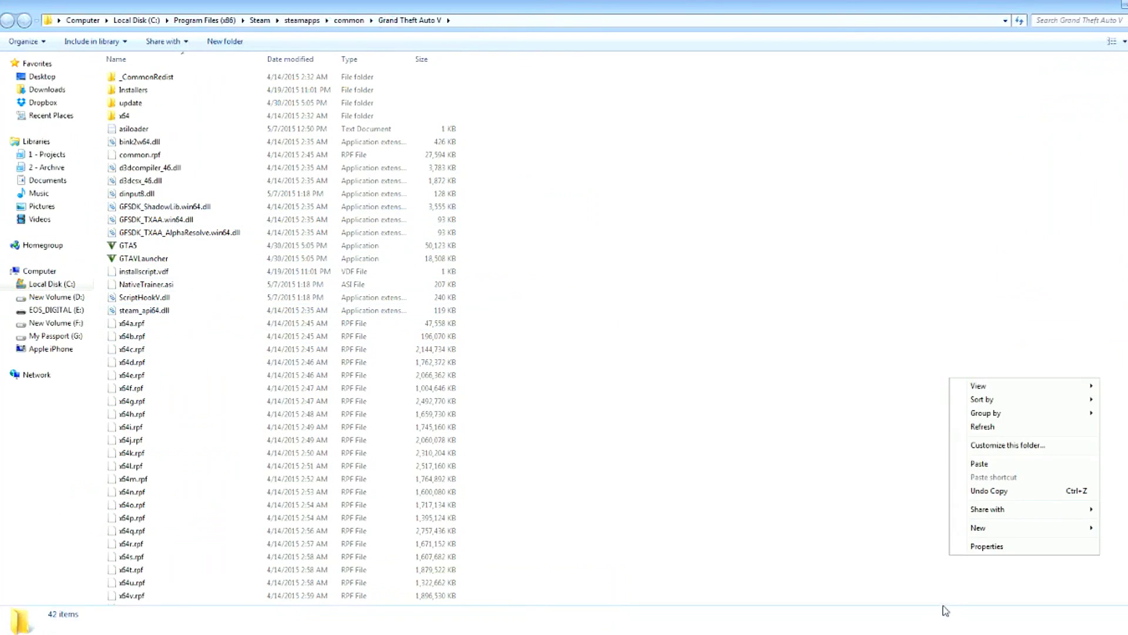
left_click(979, 464)
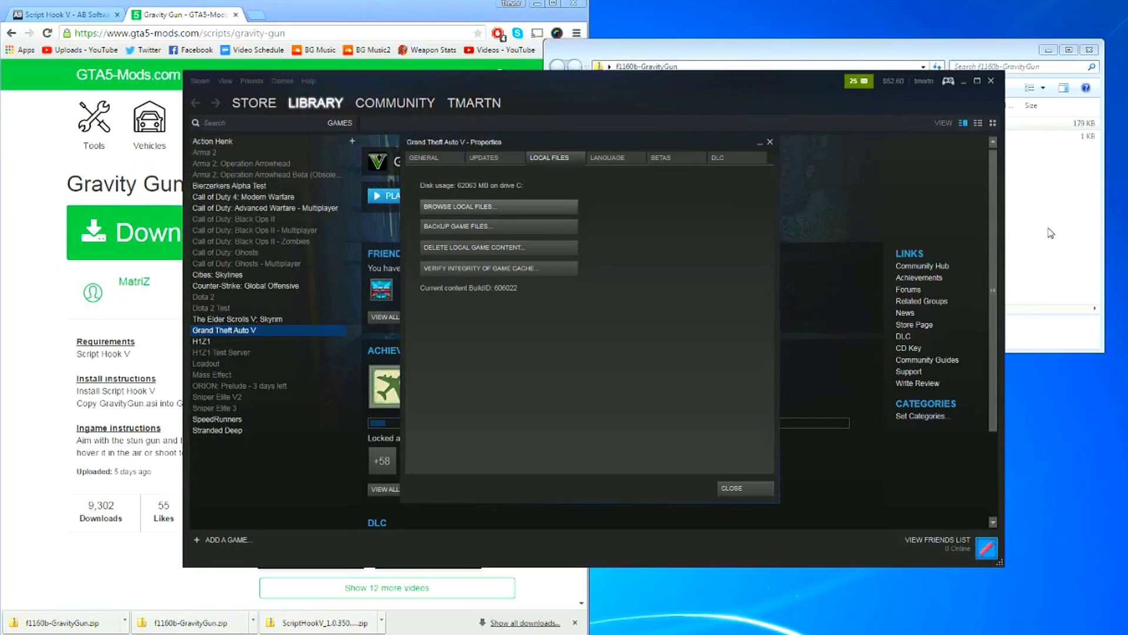
- Return to GTA5-Mods.com and browse page 3 of the newest scripts list
left_click(23, 269)
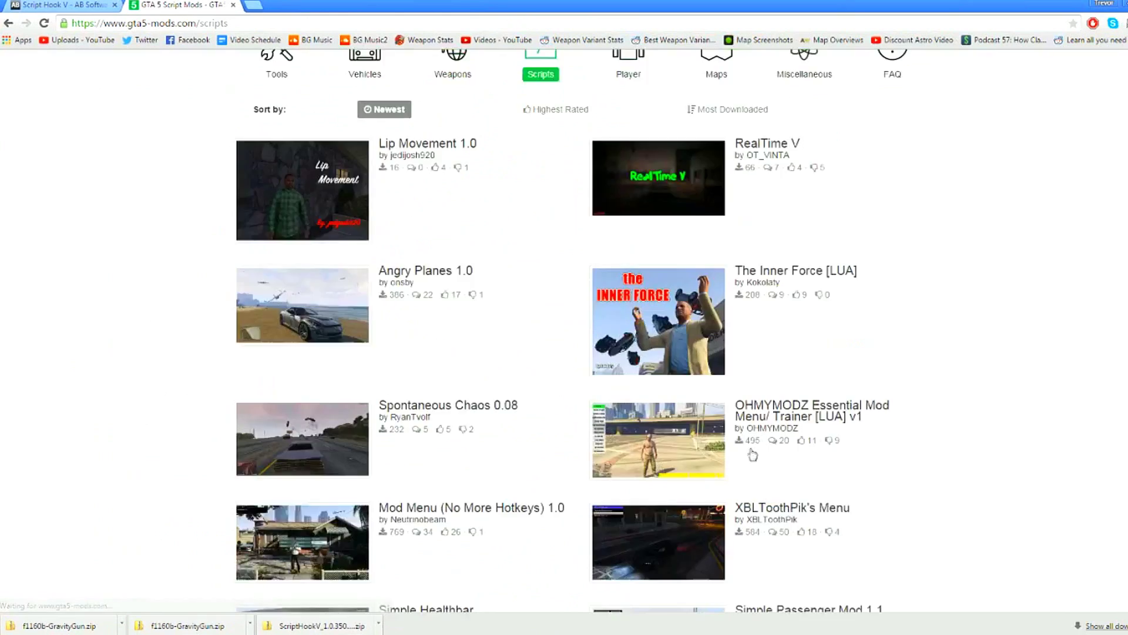
scroll(752, 454, "down", 5)
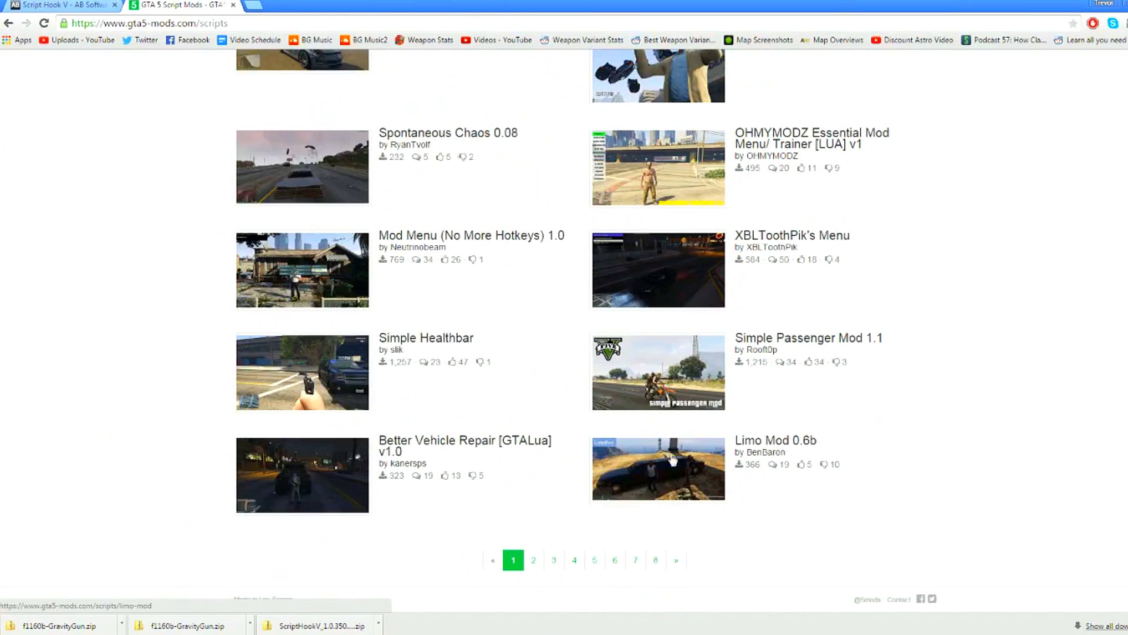
left_click(552, 560)
scroll(630, 416, "down", 3)
scroll(634, 427, "down", 3)
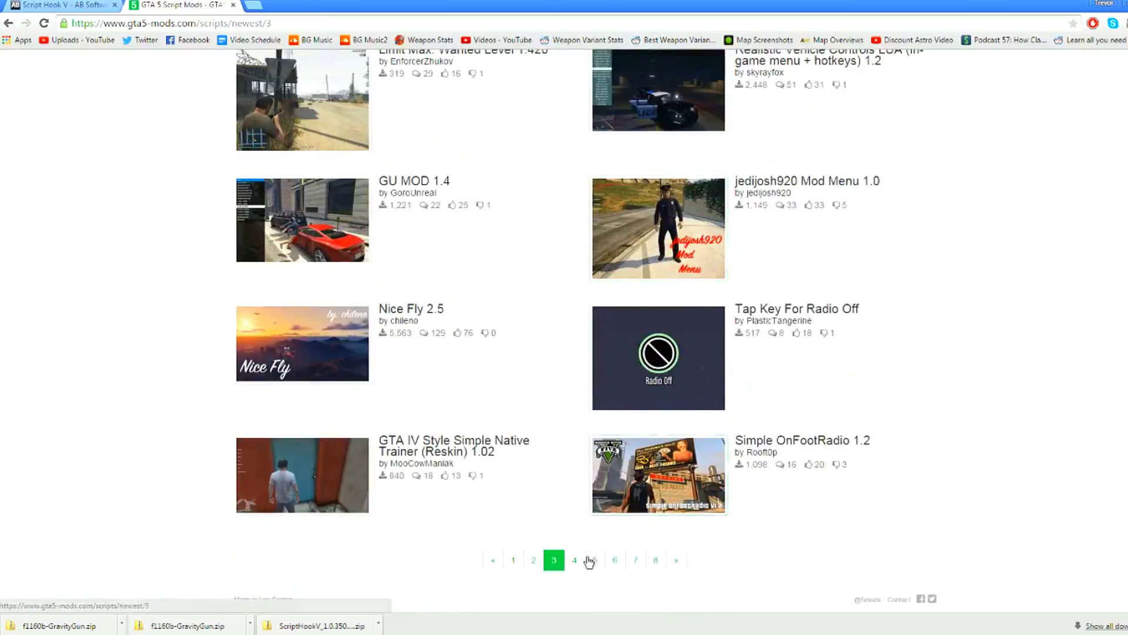